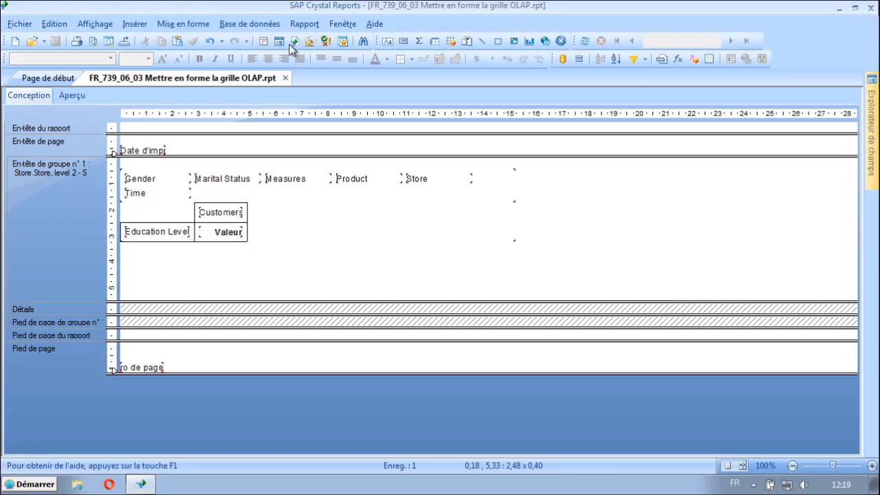
# Step: Examine the specified-order options of the Store.Store, level 2 group in the Group Expert, leaving its settings as they are
pyautogui.click(307, 26)
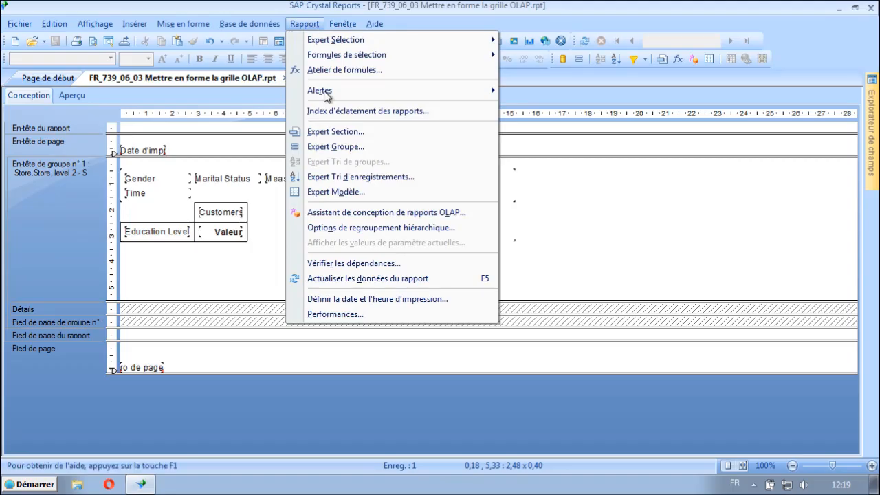
pyautogui.click(337, 149)
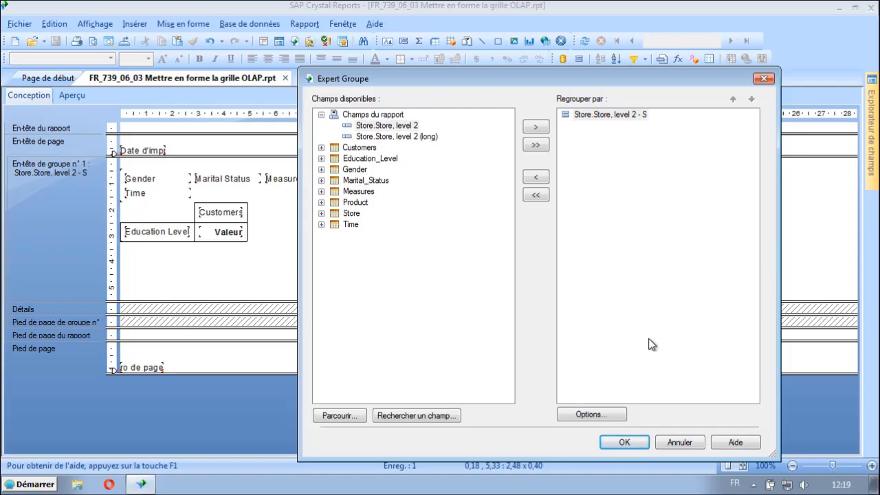
pyautogui.click(603, 117)
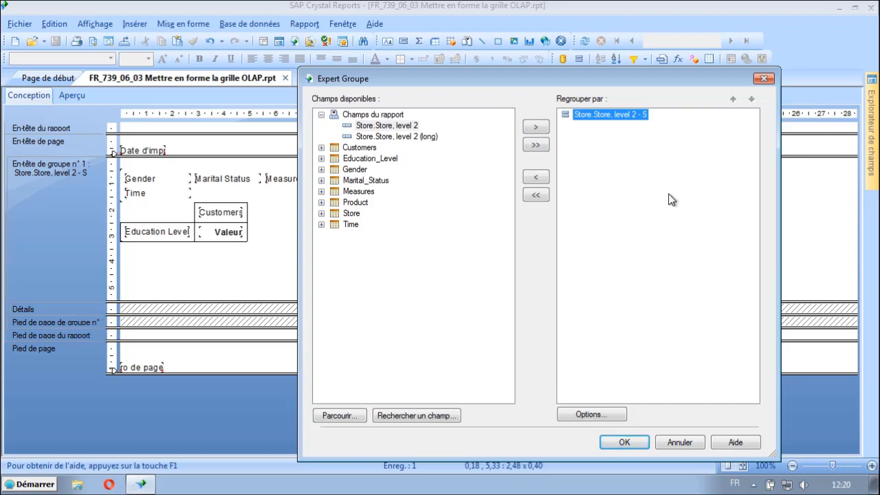
pyautogui.click(611, 415)
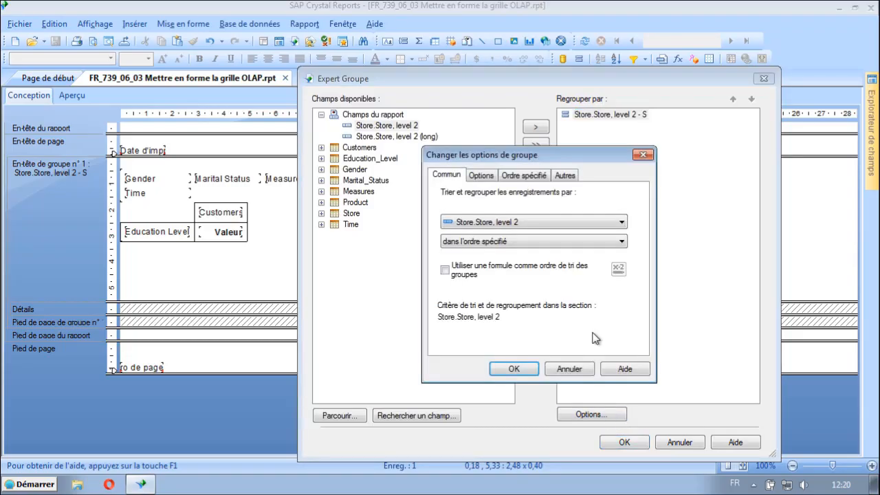
pyautogui.click(514, 177)
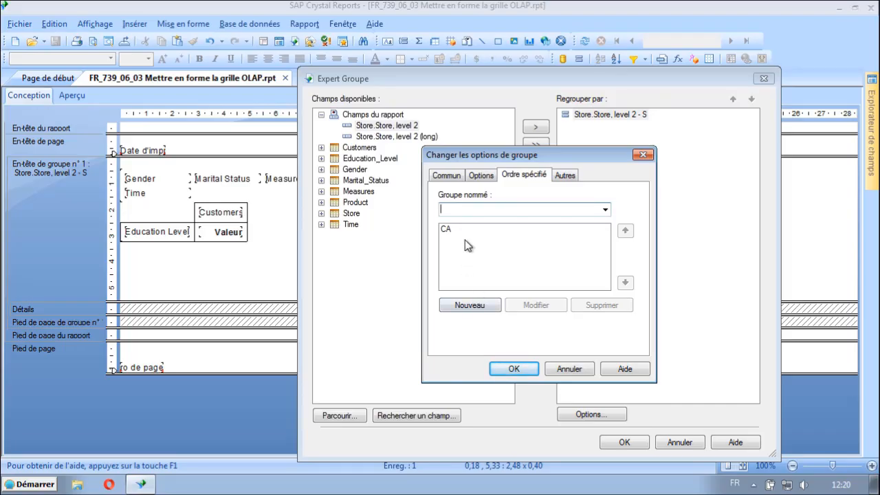
pyautogui.click(581, 371)
pyautogui.click(633, 442)
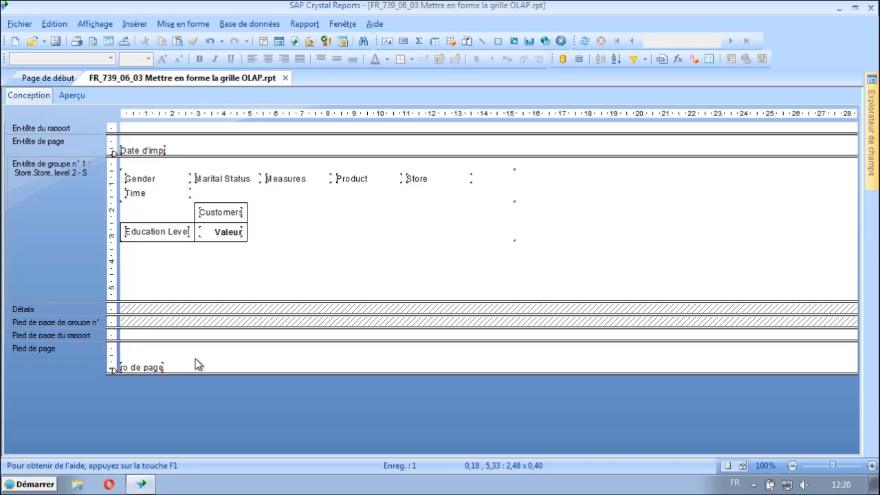
# Step: Preview the report and expand All Customers, USA and CA in the OLAP grid's columns
pyautogui.click(72, 95)
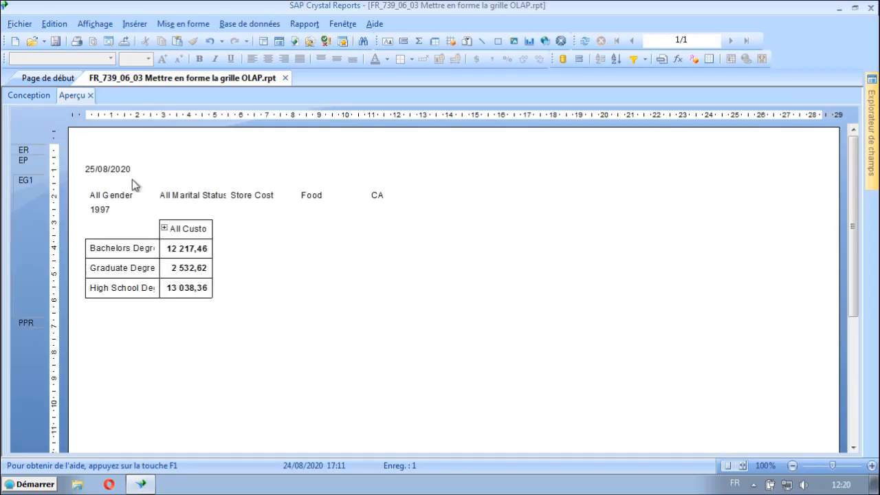
pyautogui.click(164, 229)
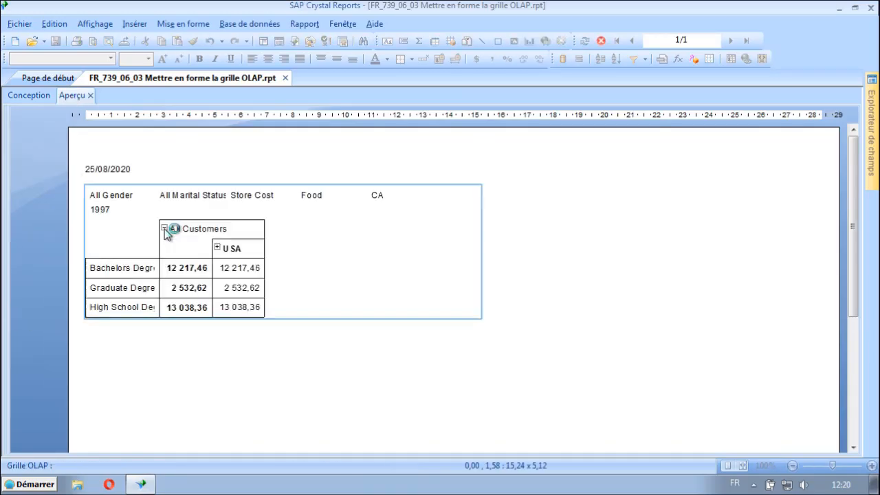
pyautogui.click(218, 247)
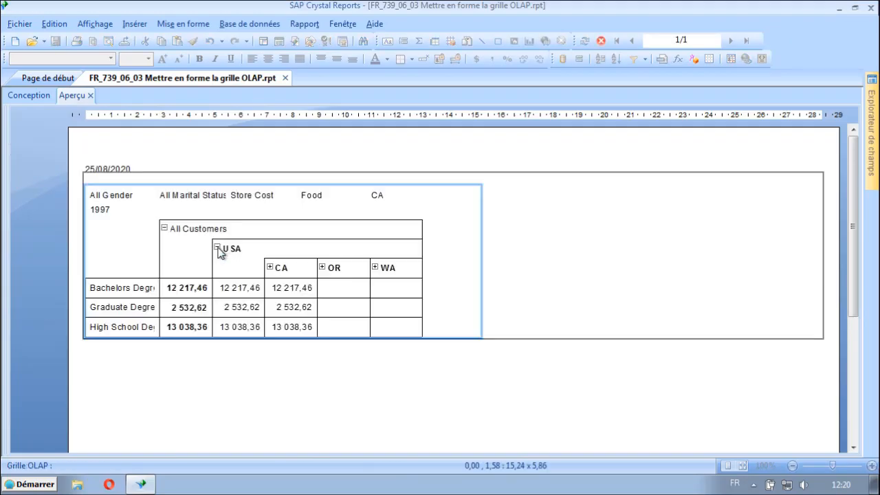
pyautogui.click(269, 268)
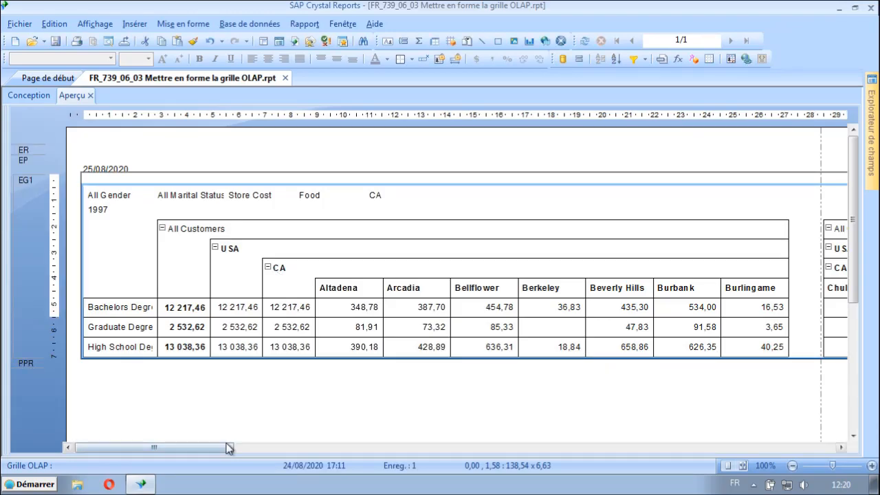
pyautogui.moveTo(223, 447); pyautogui.dragTo(94, 458)
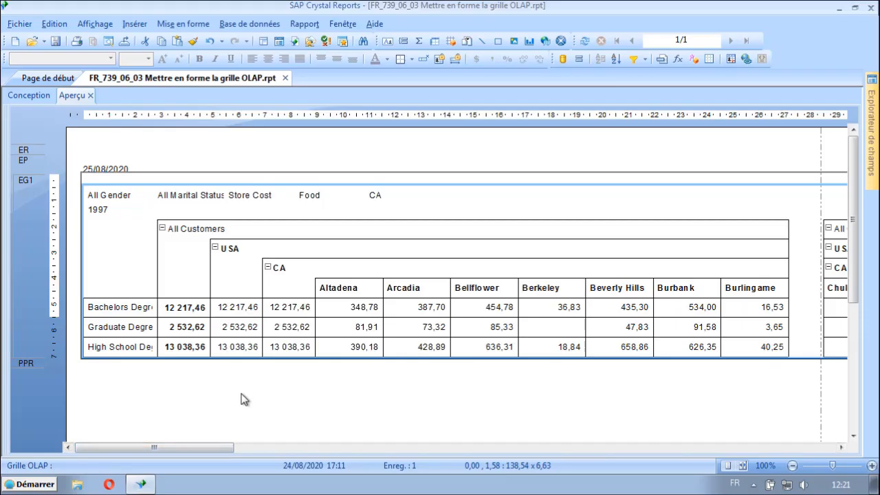
# Step: In the report design, insert the special field Numéro de page horizontale in the page footer at about 13.5 on the ruler
pyautogui.click(28, 98)
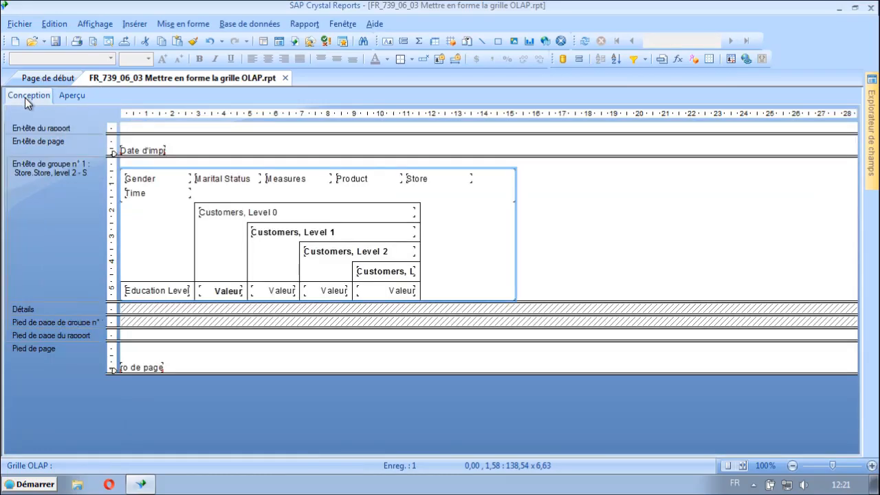
pyautogui.moveTo(872, 89)
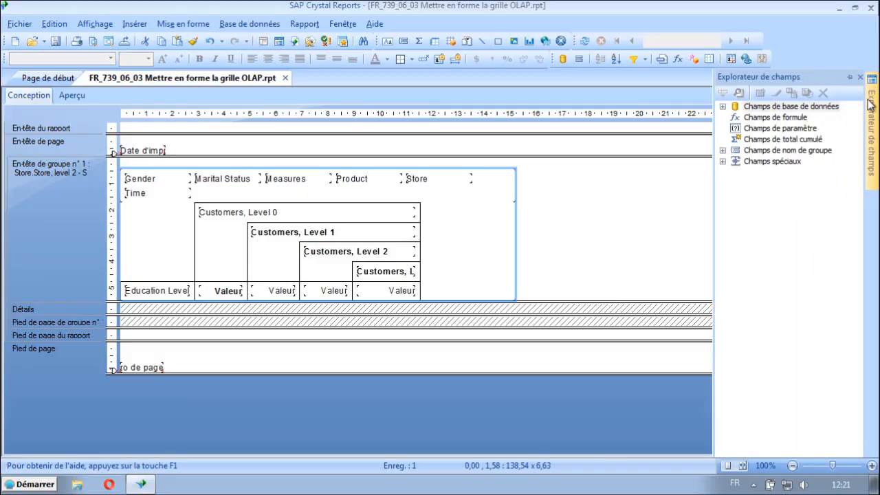
pyautogui.click(719, 108)
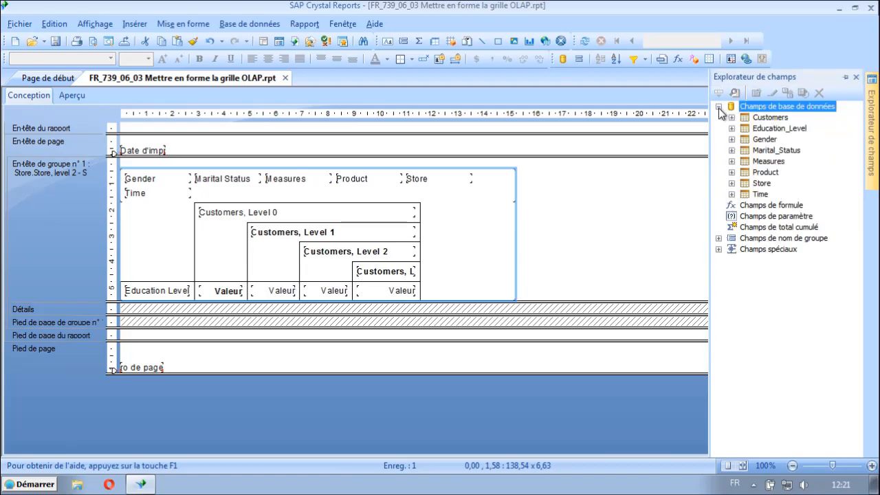
pyautogui.click(718, 108)
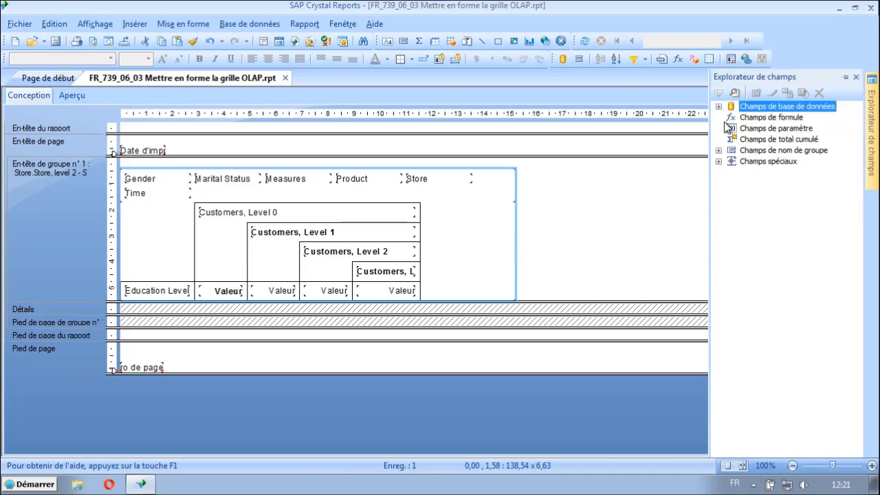
pyautogui.click(718, 161)
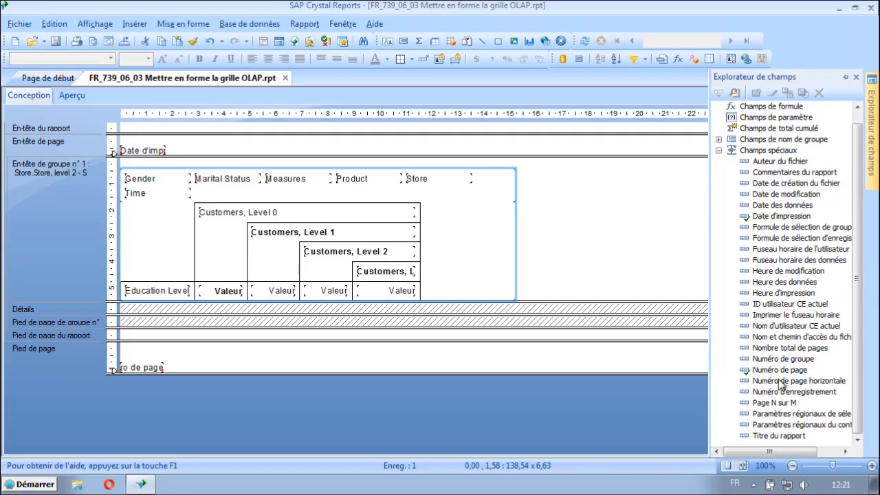
pyautogui.moveTo(781, 384); pyautogui.dragTo(477, 366)
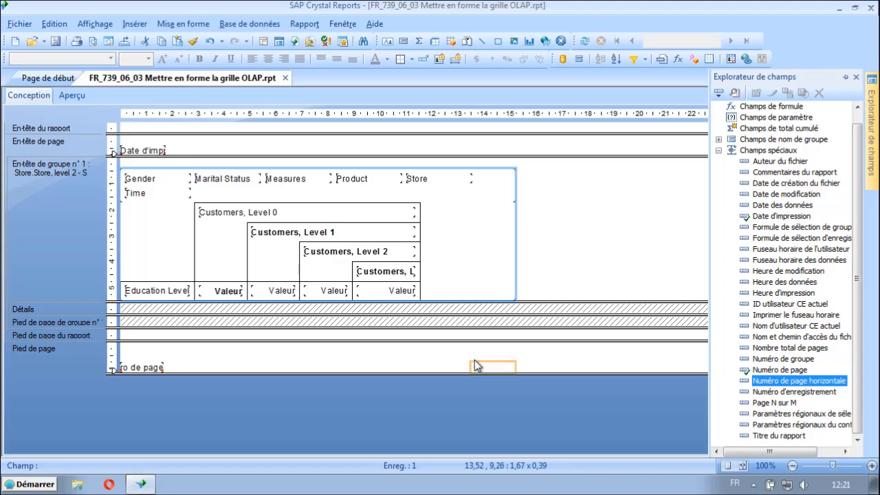
pyautogui.moveTo(477, 366); pyautogui.dragTo(477, 366)
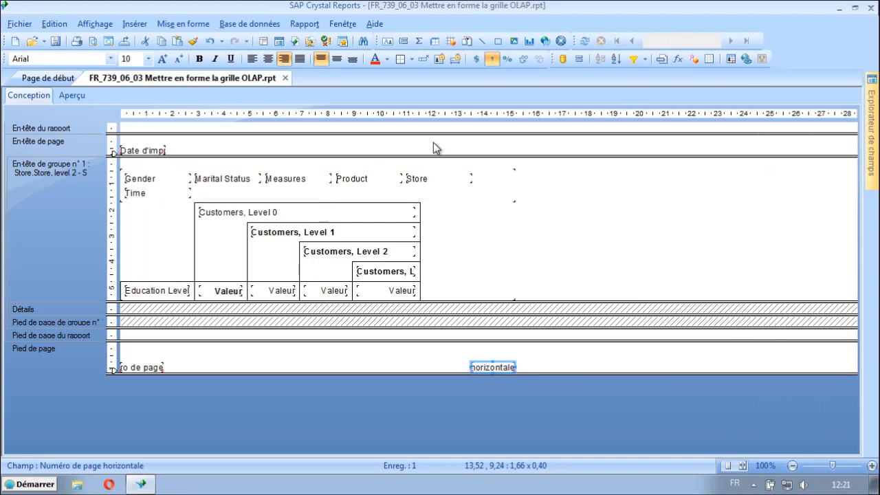
# Step: Set the font colour of the horizontal page number field to blue and the page number field to red
pyautogui.click(386, 61)
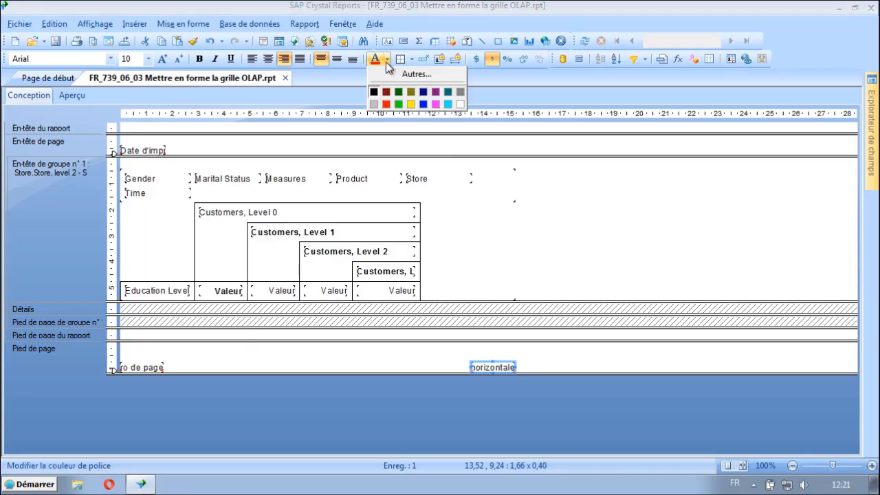
pyautogui.click(423, 104)
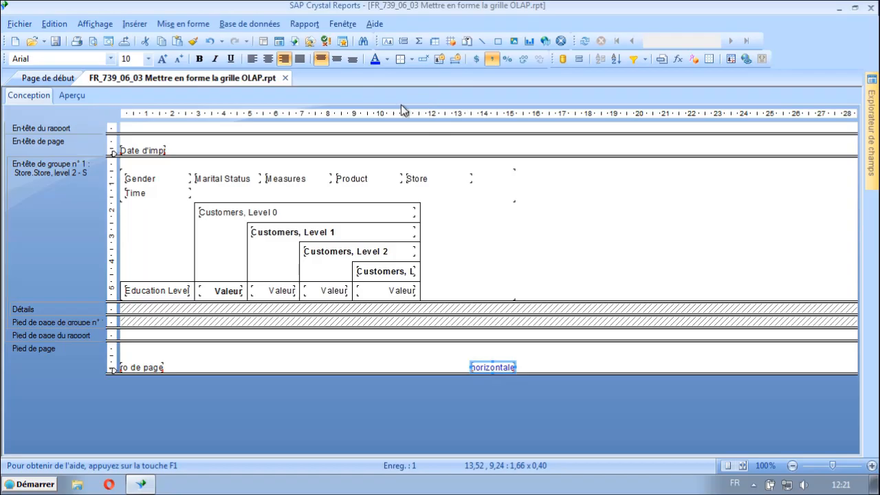
pyautogui.click(152, 368)
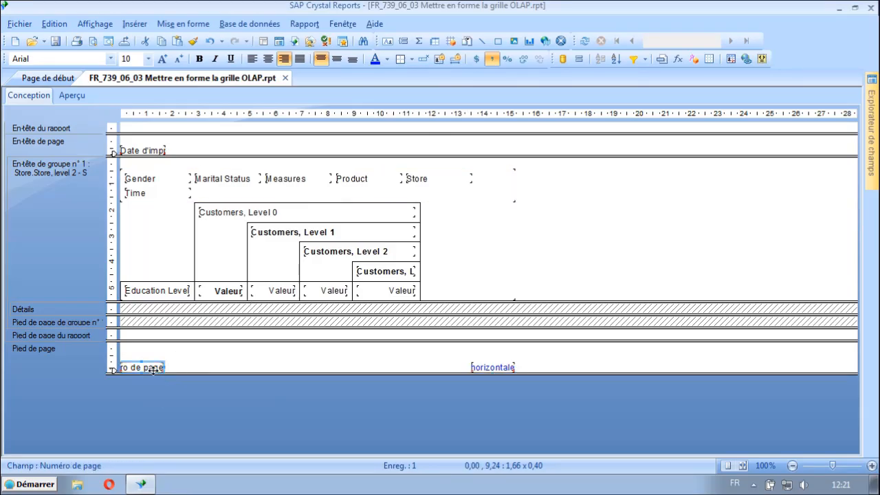
pyautogui.click(386, 60)
pyautogui.click(386, 104)
pyautogui.click(337, 356)
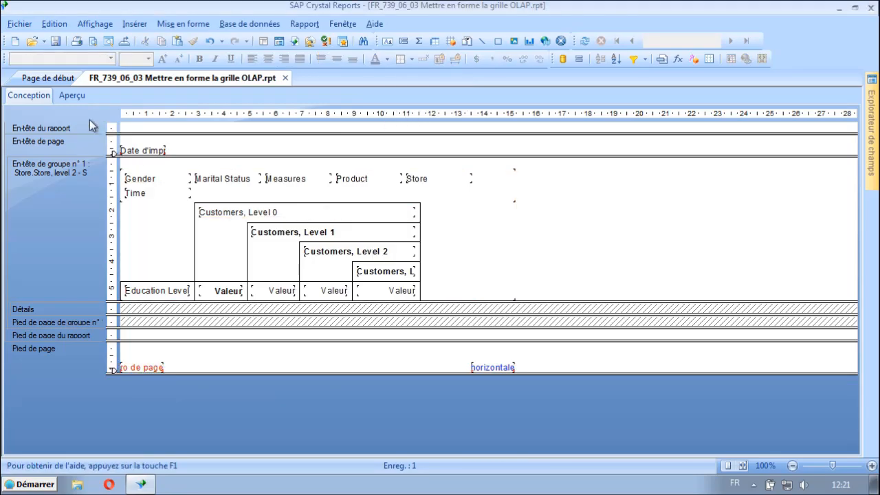
# Step: Preview the report and check both coloured page numbers in the footer across the horizontal pages
pyautogui.click(69, 94)
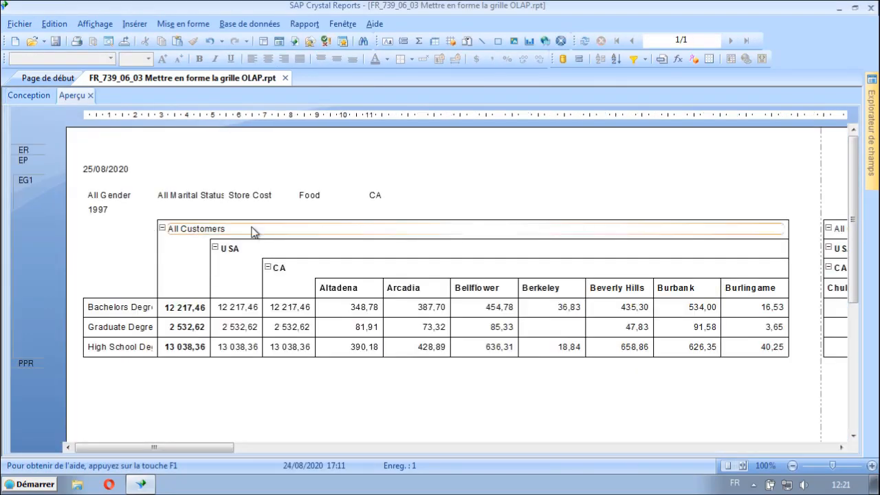
pyautogui.scroll(-8, 240, 157)
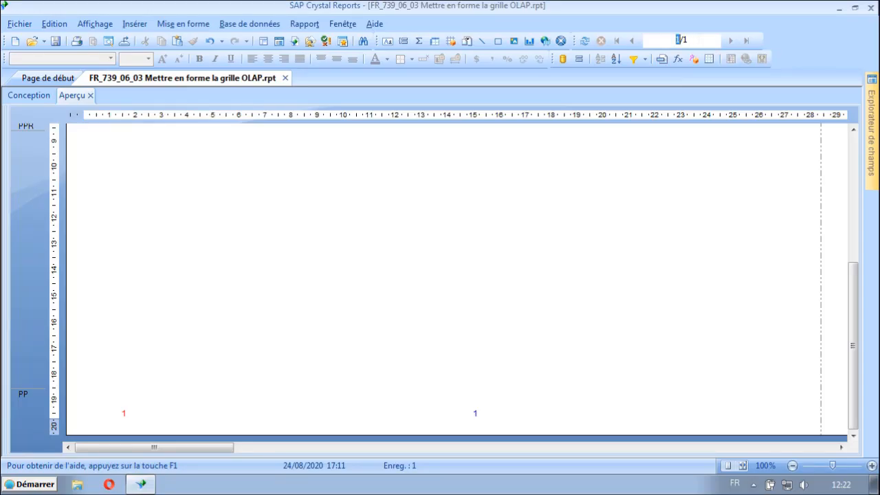
pyautogui.moveTo(222, 452)
pyautogui.mouseDown()
pyautogui.moveTo(456, 466)
pyautogui.moveTo(824, 445)
pyautogui.moveTo(493, 483)
pyautogui.mouseUp()
pyautogui.moveTo(249, 489); pyautogui.dragTo(181, 489)
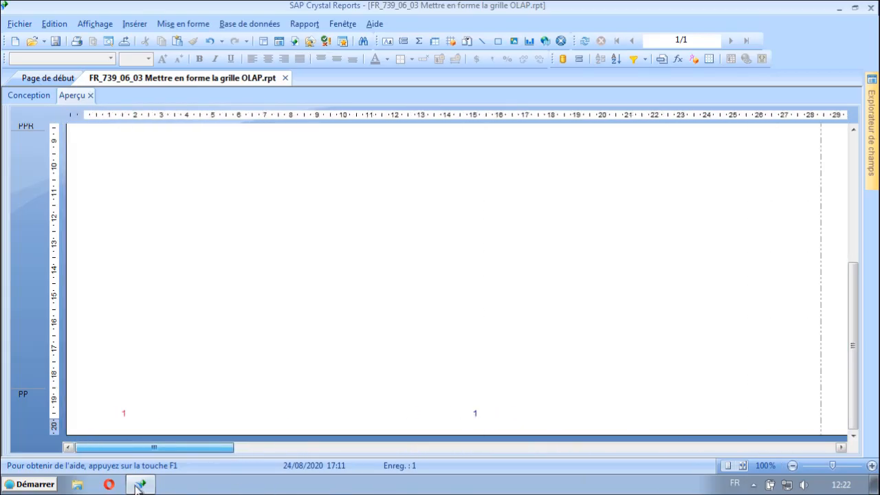
pyautogui.moveTo(859, 341); pyautogui.dragTo(869, 187)
# Step: Close the field explorer and collapse the CA customers column in the OLAP grid
pyautogui.moveTo(868, 168)
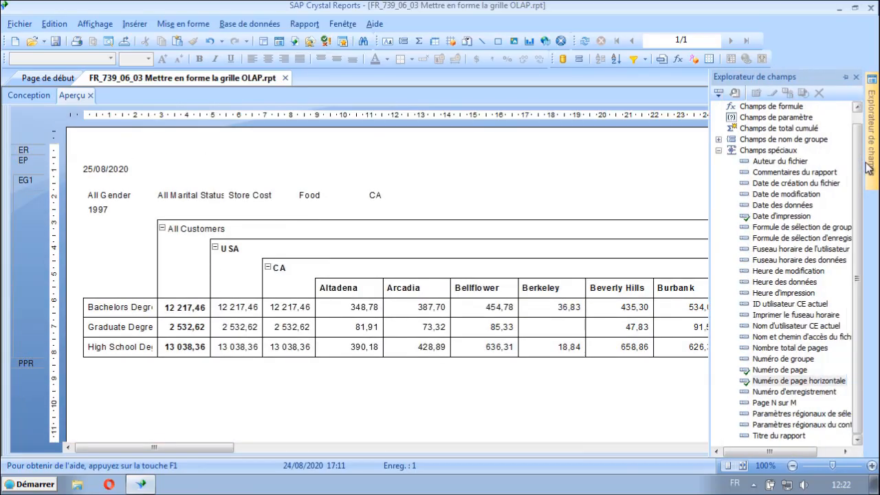
pyautogui.click(856, 77)
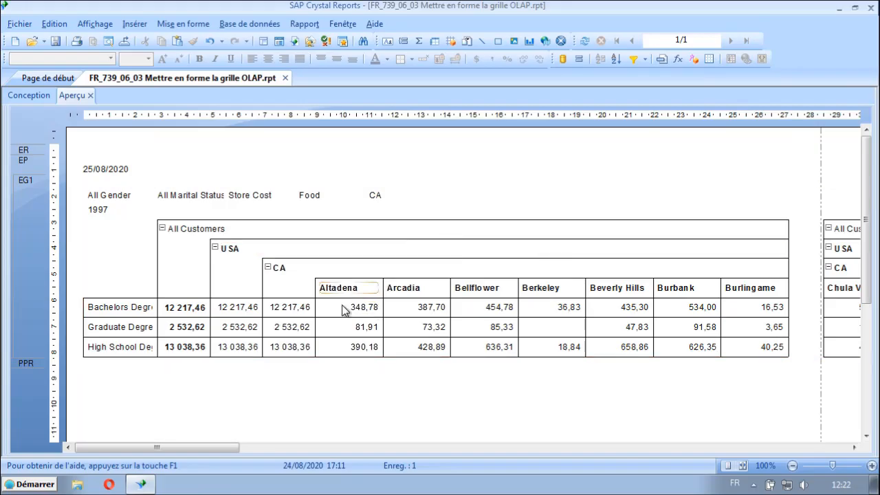
pyautogui.click(267, 267)
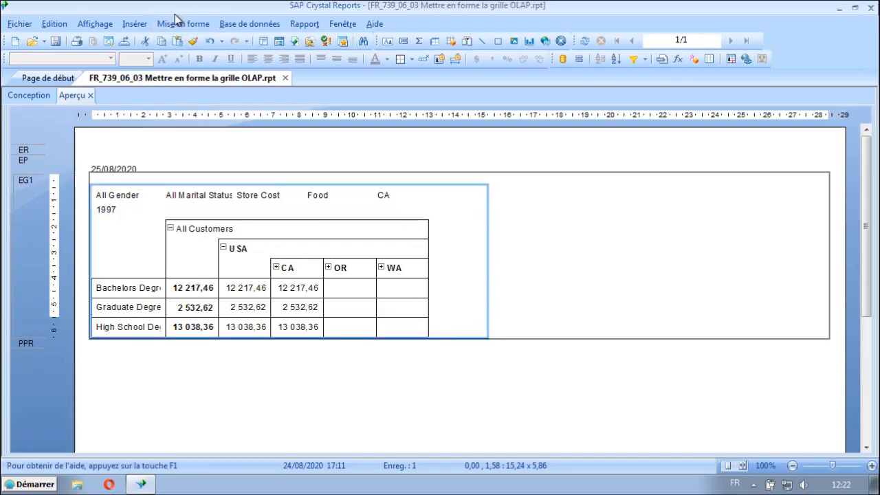
# Step: Apply the predefined Sépia style to the OLAP grid with the OLAP expert and agree to keep the new style
pyautogui.click(192, 27)
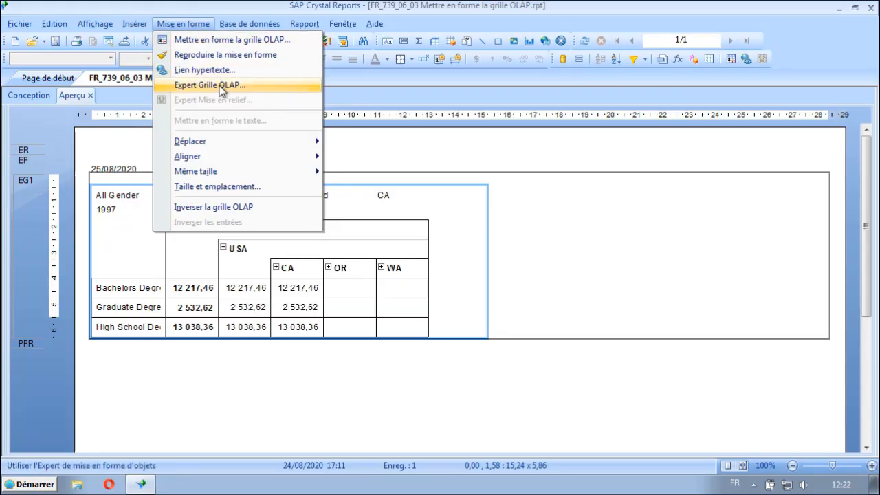
pyautogui.click(126, 233)
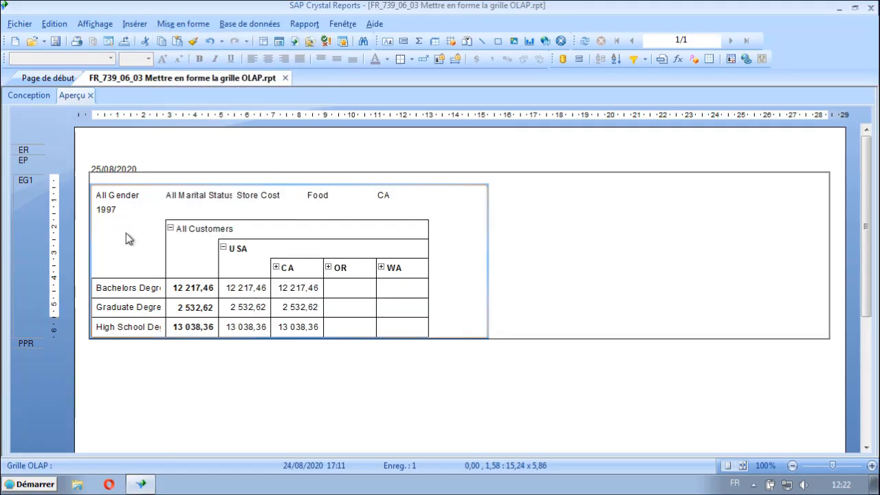
pyautogui.rightClick(126, 233)
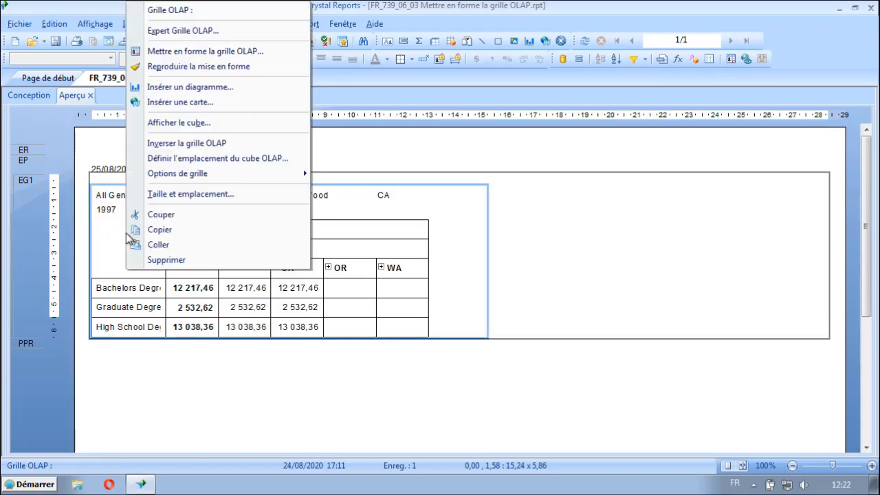
pyautogui.click(171, 32)
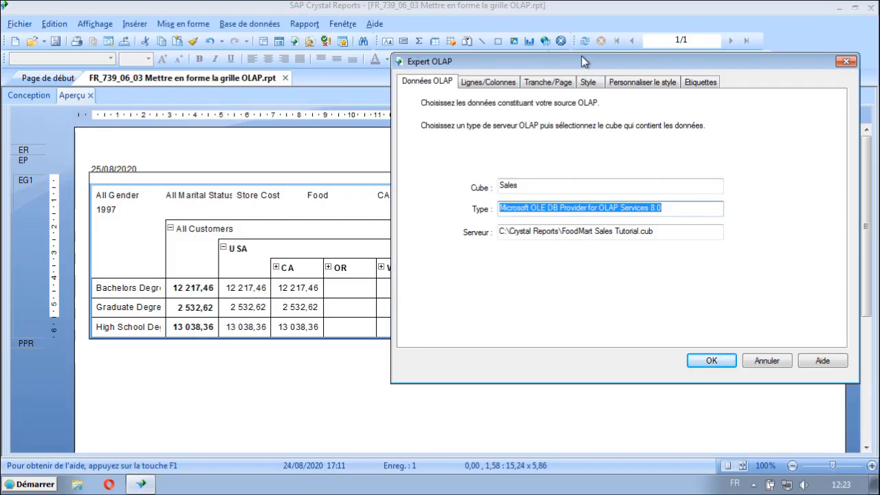
pyautogui.moveTo(580, 61); pyautogui.dragTo(386, 53)
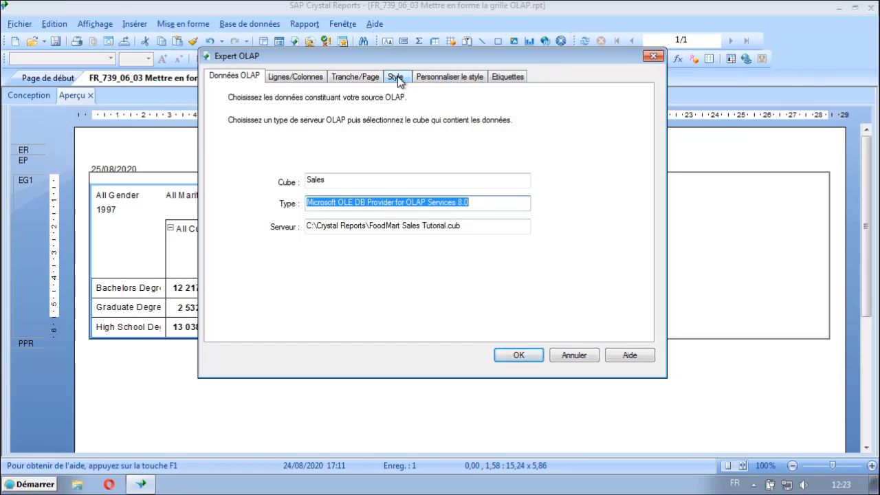
pyautogui.click(401, 78)
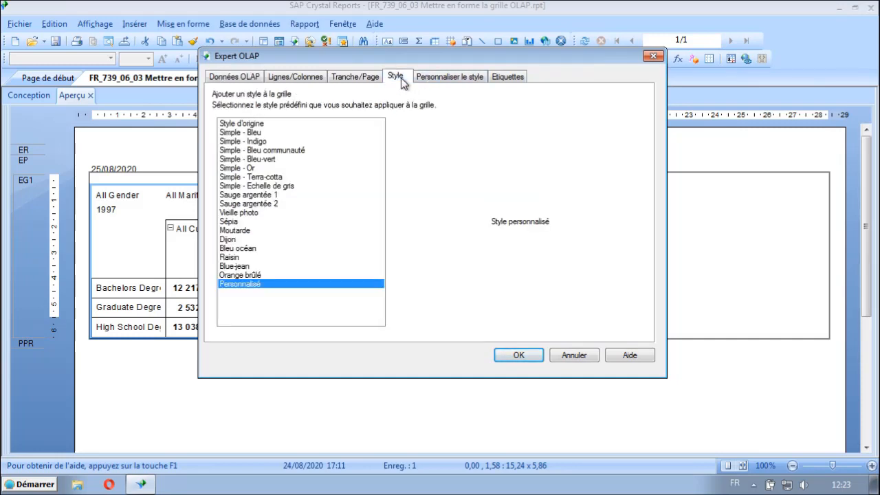
pyautogui.click(237, 221)
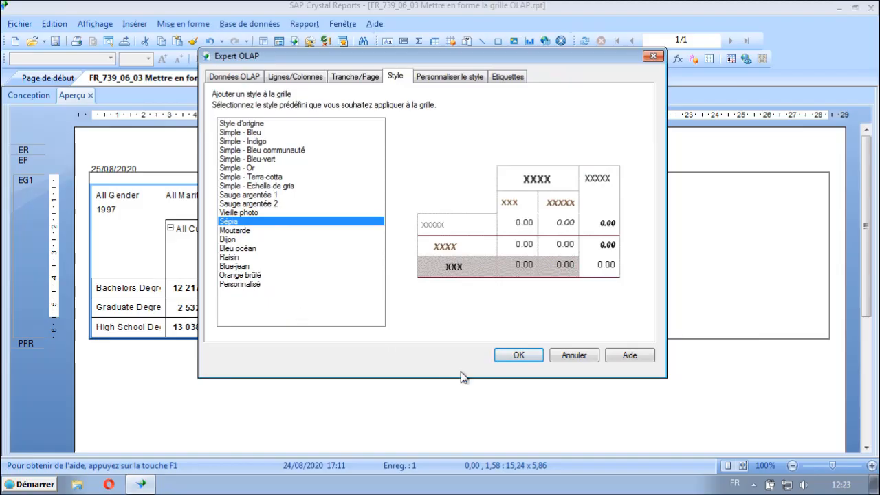
pyautogui.click(519, 355)
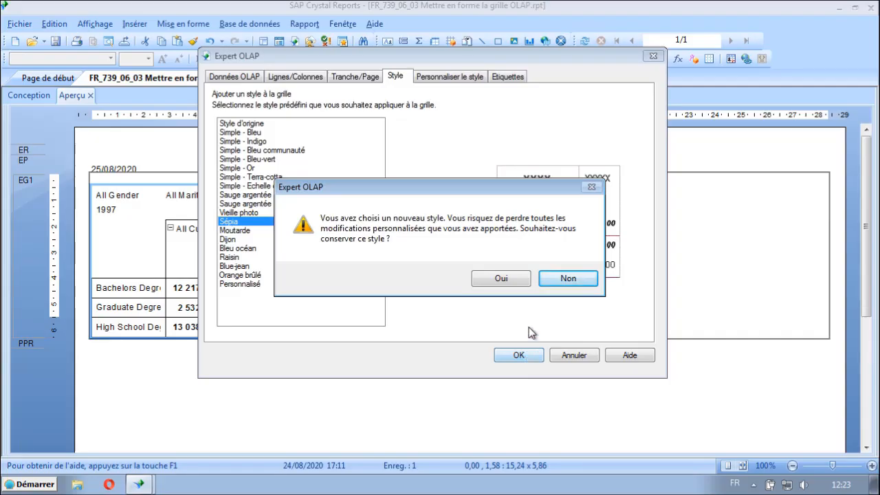
pyautogui.moveTo(487, 186); pyautogui.dragTo(479, 172)
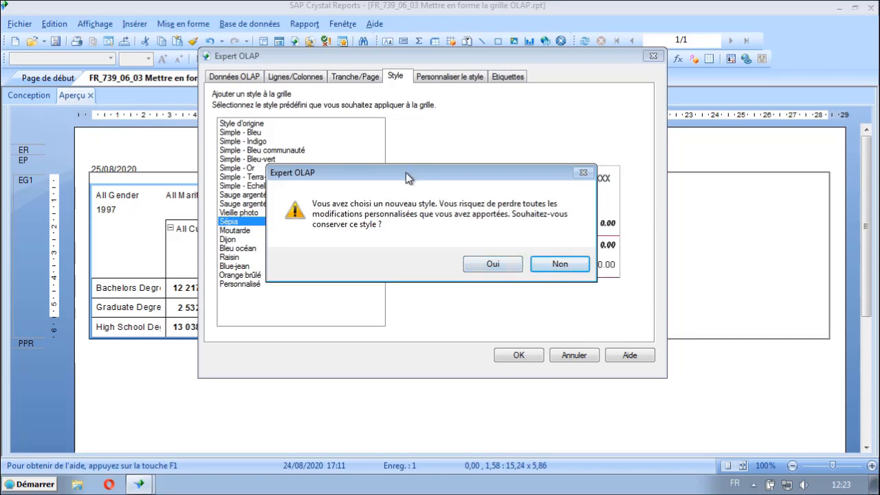
pyautogui.moveTo(406, 172); pyautogui.dragTo(419, 245)
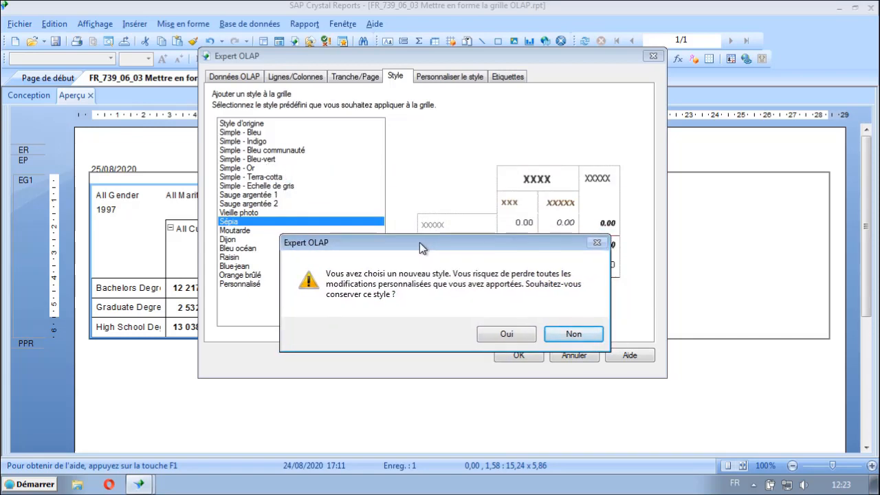
pyautogui.click(507, 335)
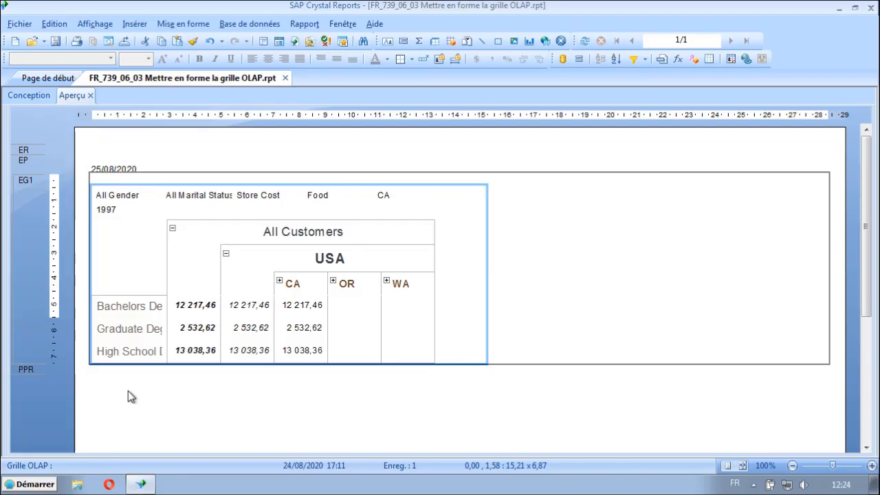
# Step: Set the width of the Education Level row labels in the OLAP grid to 5 cm
pyautogui.click(123, 311)
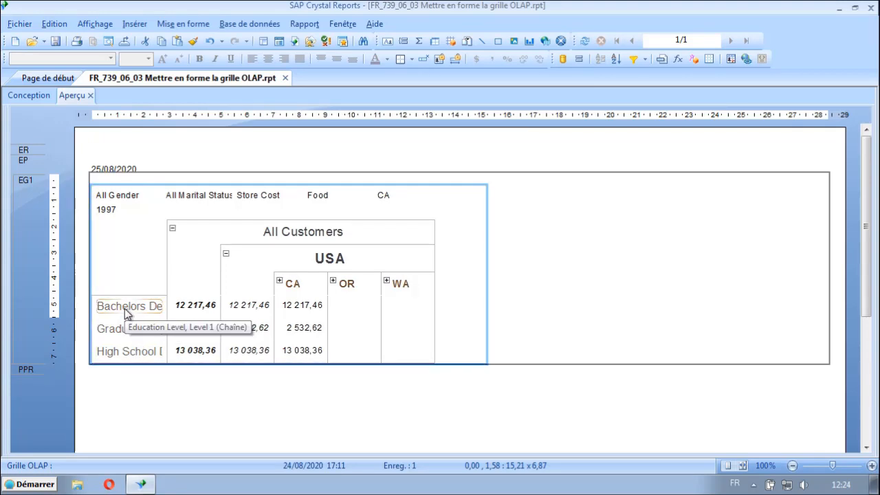
pyautogui.click(126, 309)
pyautogui.rightClick(127, 313)
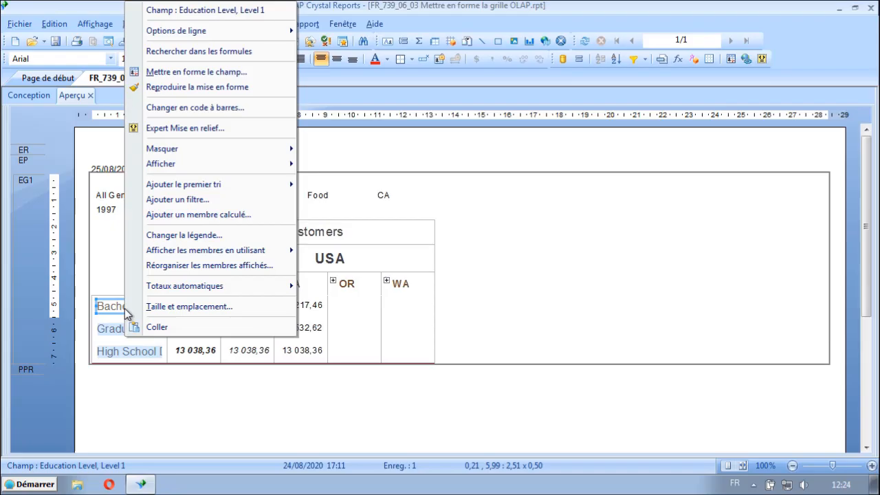
pyautogui.click(190, 306)
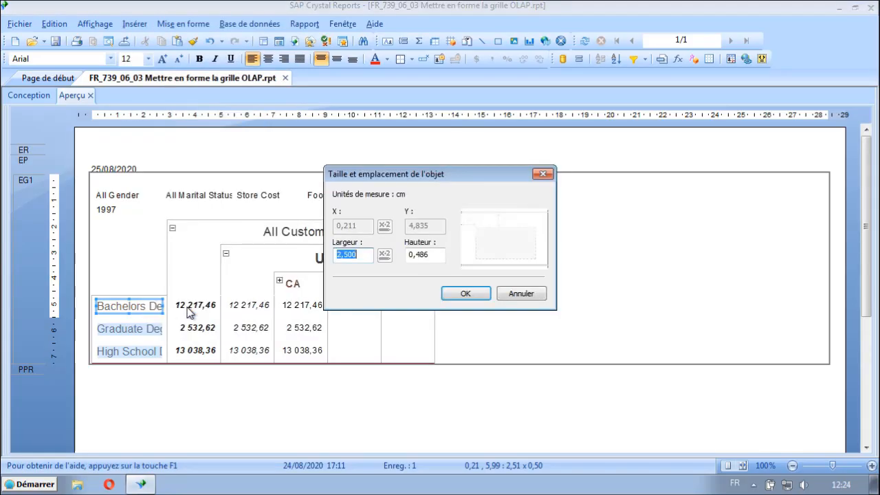
pyautogui.click(358, 255)
pyautogui.moveTo(357, 255); pyautogui.dragTo(334, 256)
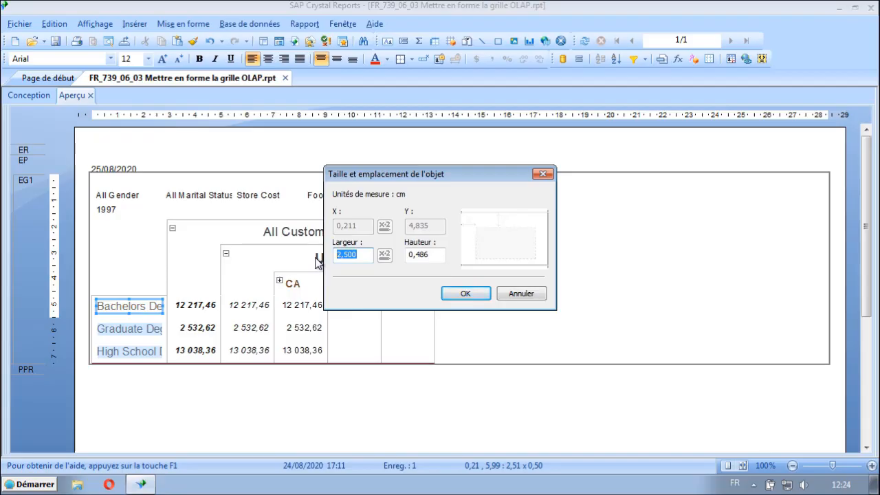
pyautogui.write('5')
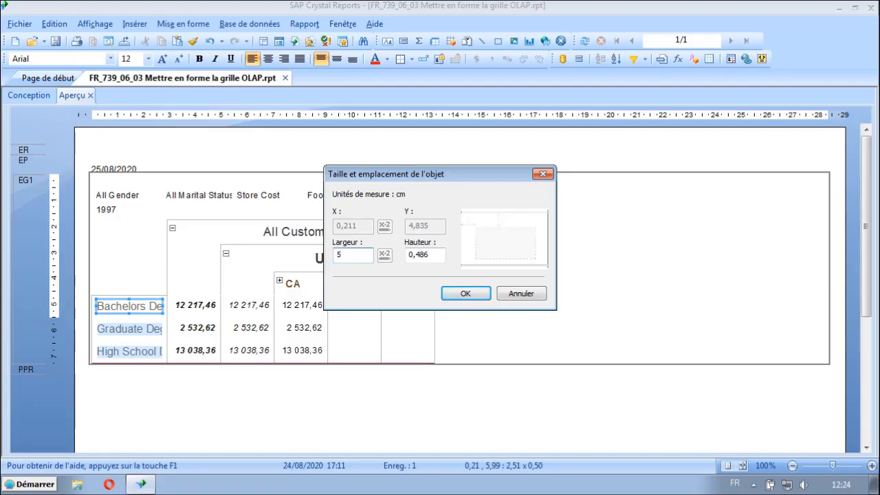
pyautogui.click(465, 294)
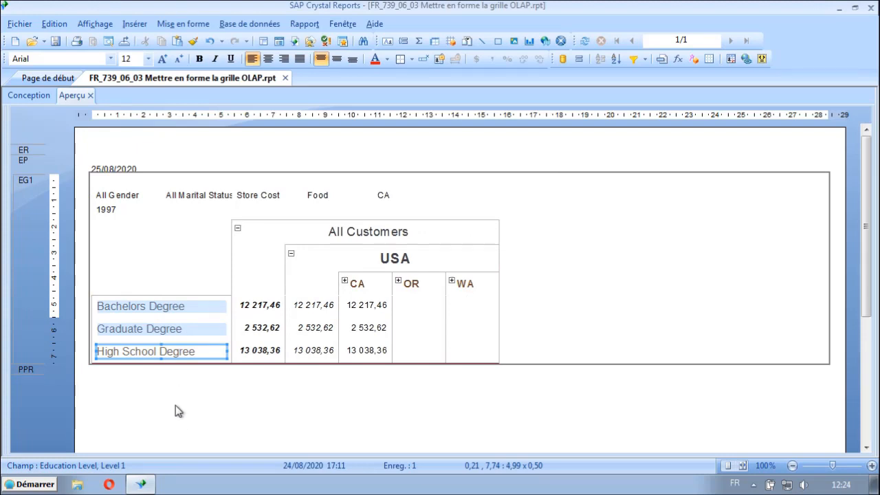
# Step: Set the width of the Education Level row labels to 4 cm
pyautogui.rightClick(174, 311)
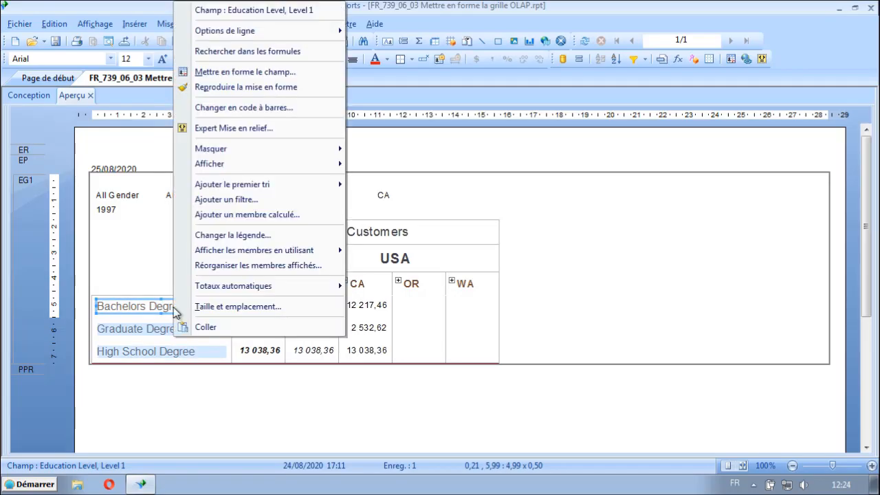
pyautogui.click(220, 307)
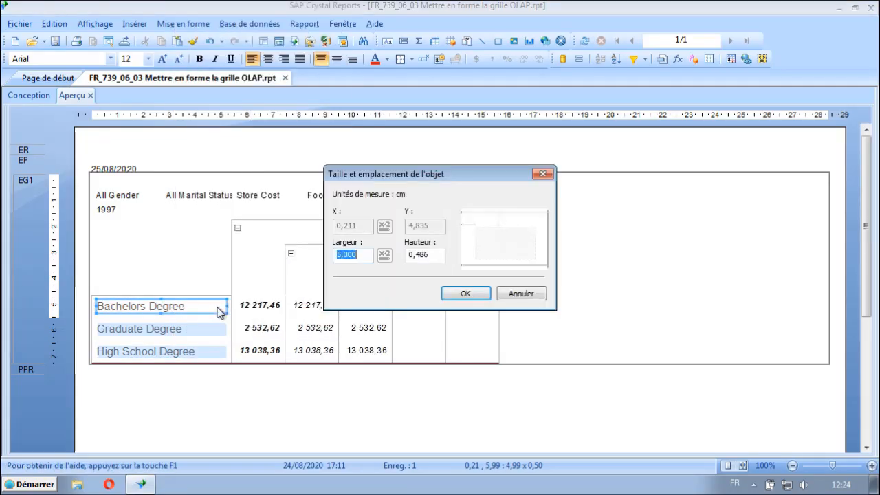
pyautogui.write('4')
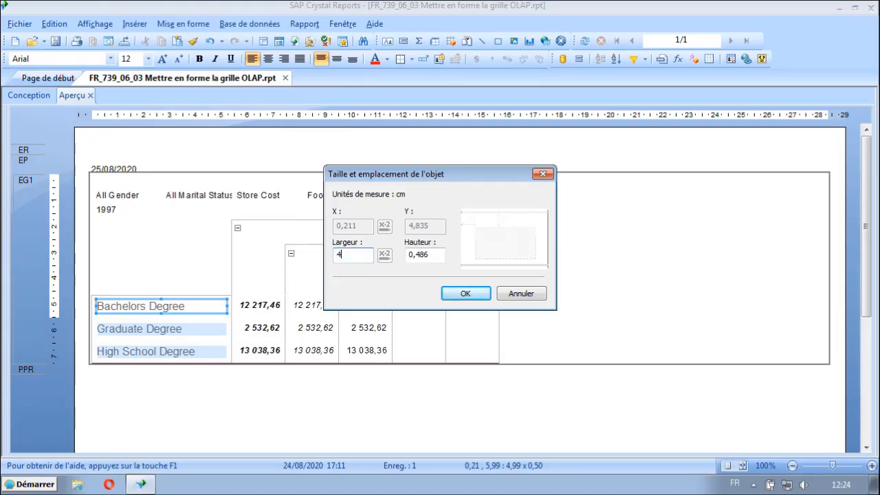
pyautogui.click(466, 294)
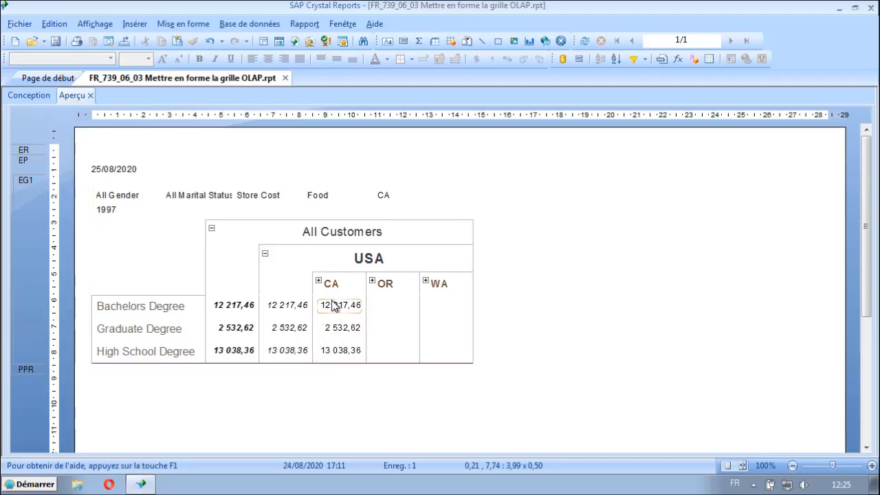
# Step: Remove the drill-down indicators from the OLAP grid through its grid options
pyautogui.rightClick(117, 241)
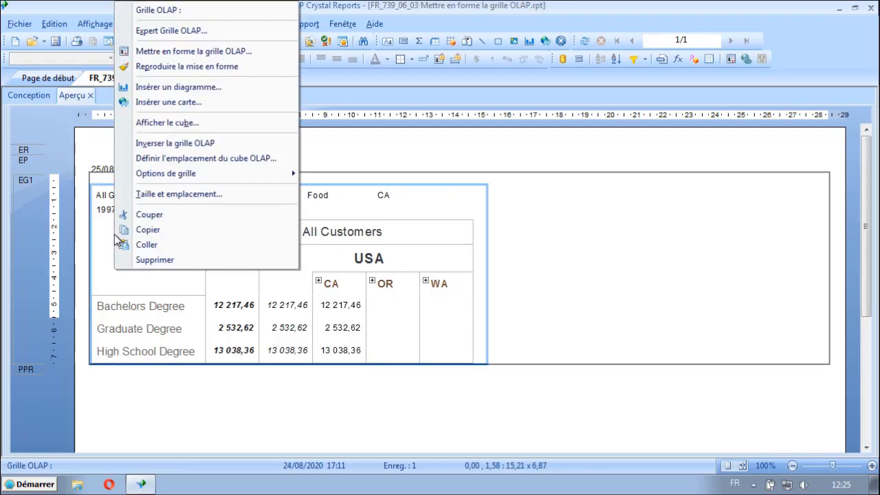
pyautogui.moveTo(174, 177)
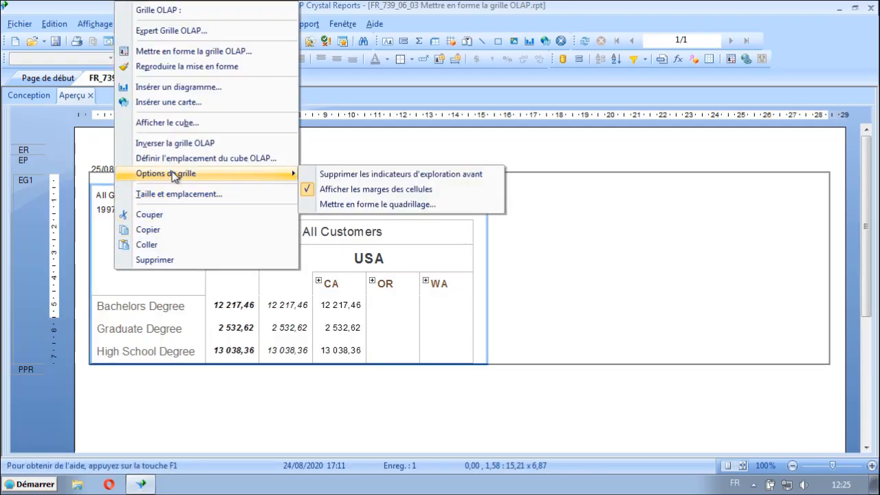
pyautogui.click(400, 174)
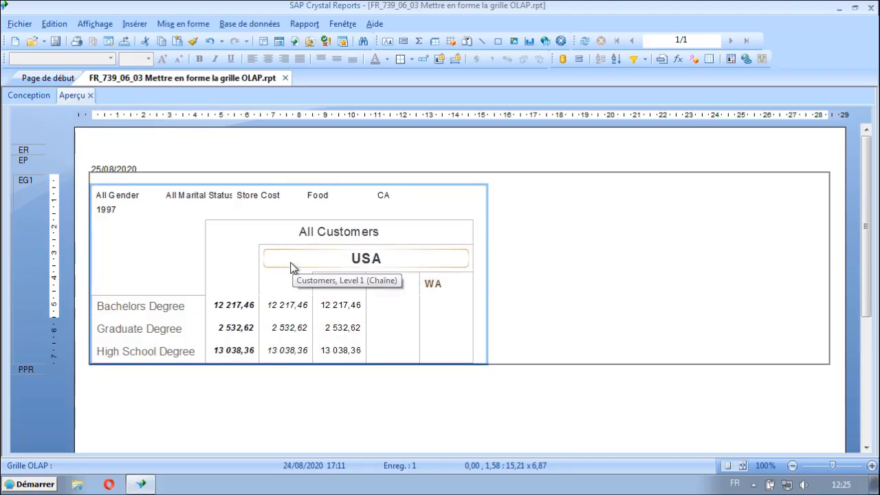
# Step: Check which field the report is grouped by in the Expert Groupe, leaving the grouping as it is
pyautogui.click(304, 24)
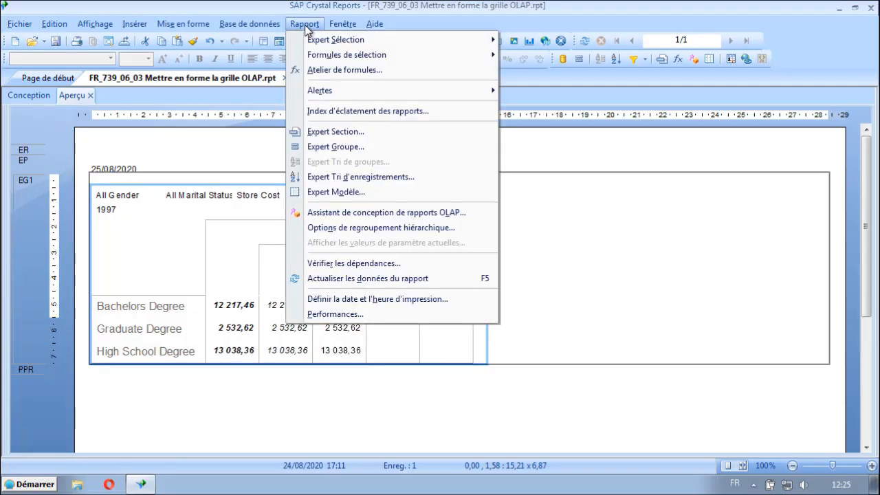
pyautogui.click(339, 147)
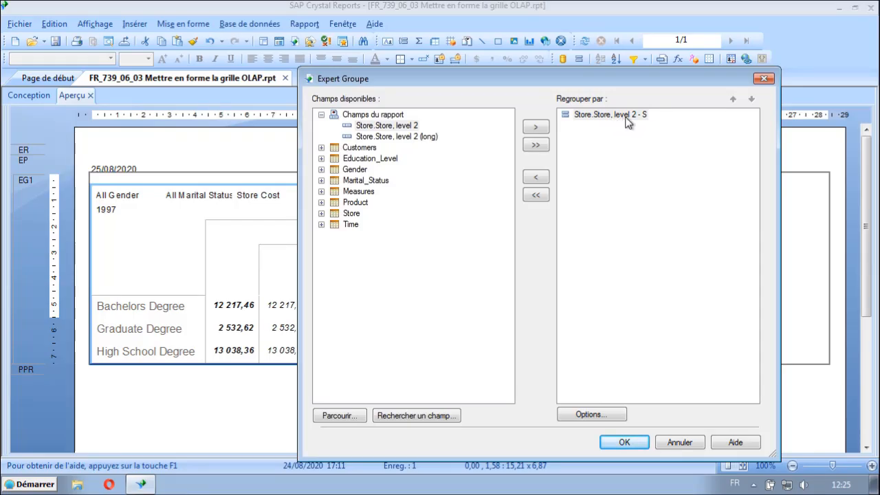
pyautogui.click(677, 440)
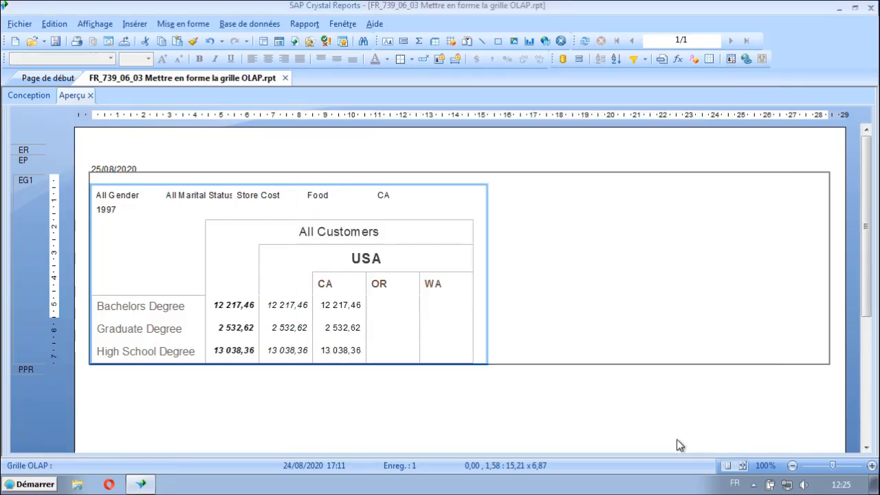
pyautogui.click(329, 292)
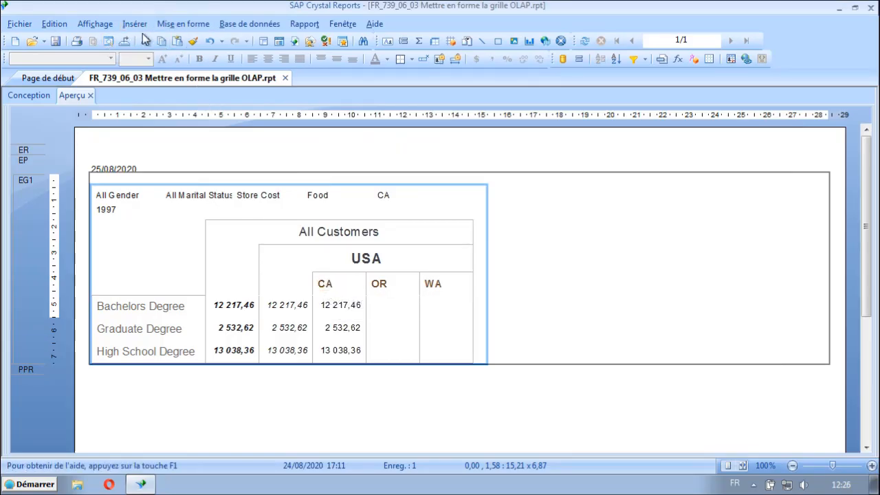
# Step: Display the group tree with its category buttons minimised and go to the CA group in the report preview
pyautogui.click(264, 42)
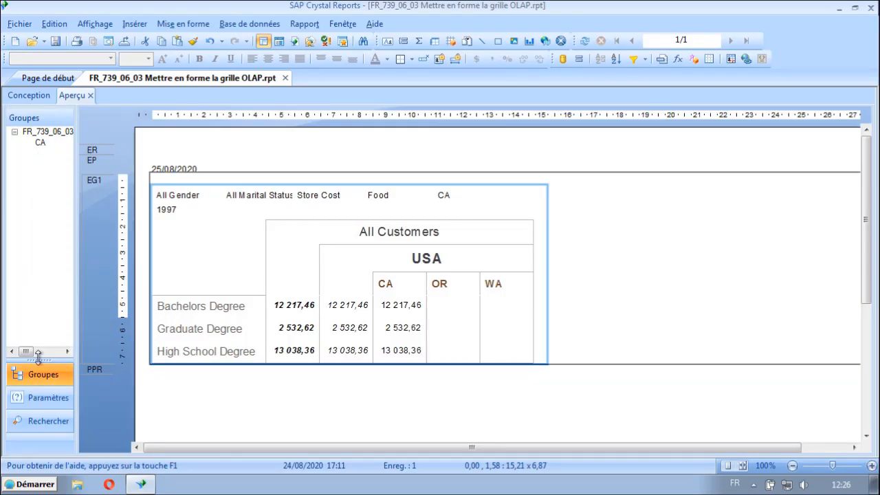
pyautogui.moveTo(43, 375); pyautogui.dragTo(42, 450)
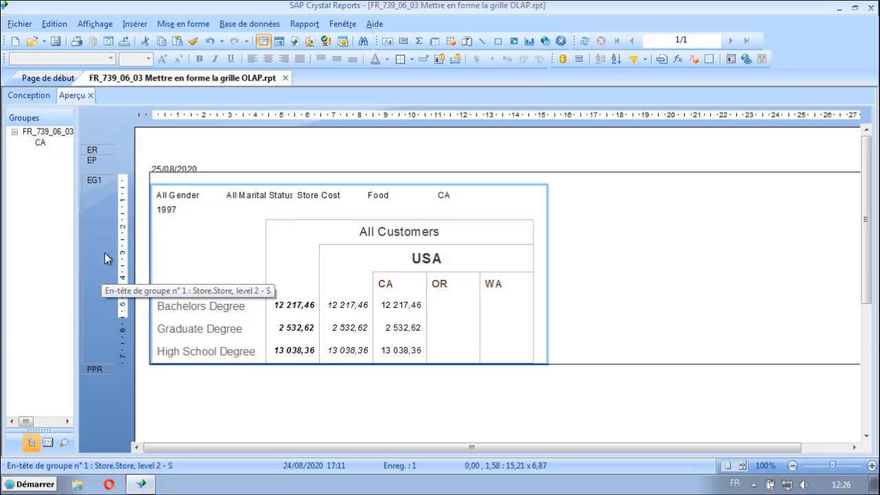
pyautogui.click(26, 98)
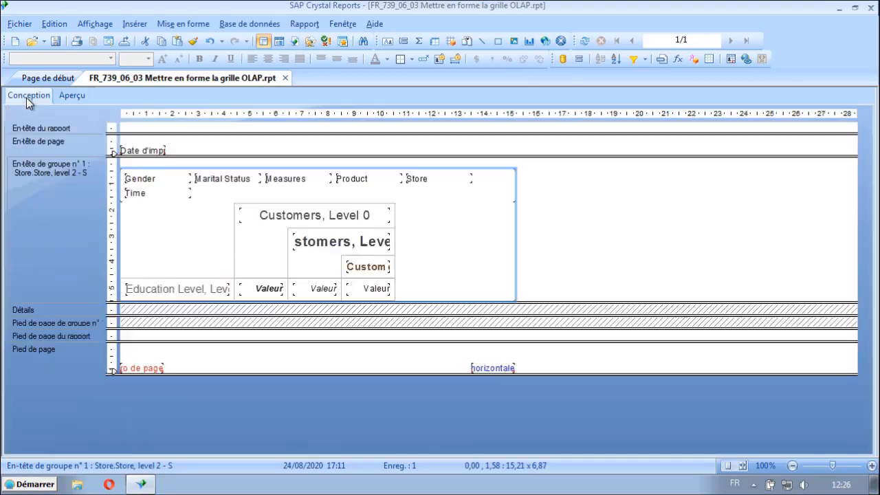
pyautogui.click(62, 98)
pyautogui.click(41, 143)
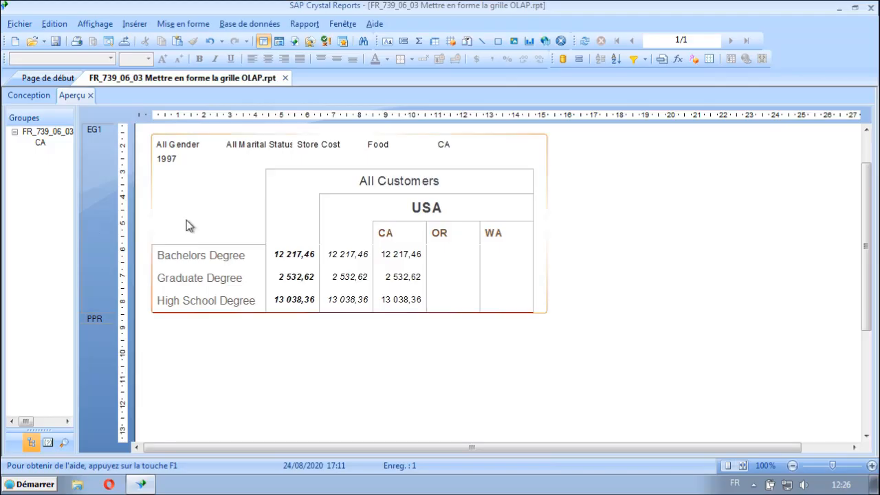
# Step: Expand the CA column to its cities, and collapse and re-expand the All Customers column to the USA level
pyautogui.doubleClick(385, 233)
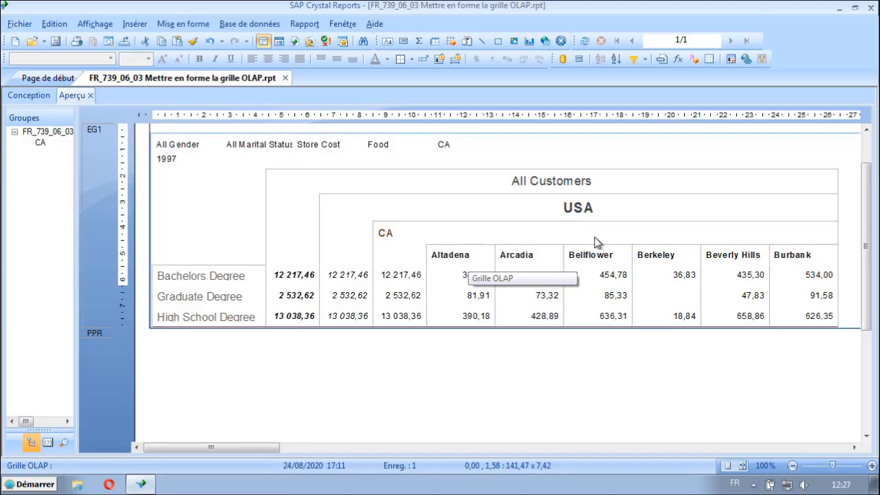
pyautogui.doubleClick(535, 184)
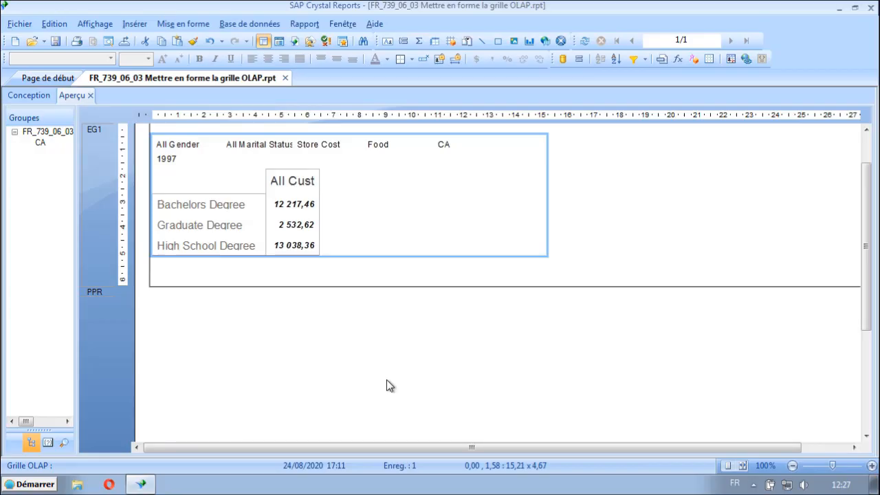
pyautogui.doubleClick(291, 181)
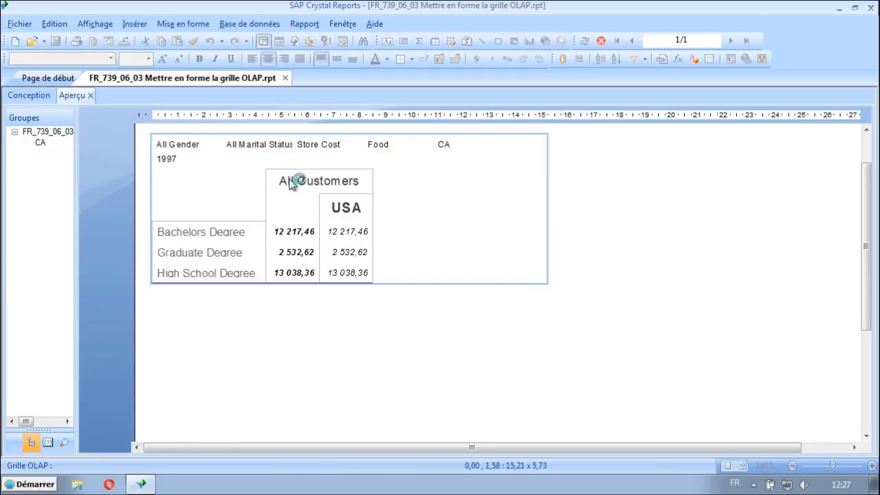
# Step: Expand the USA column to its states, and expand and collapse the cities of the OR column
pyautogui.click(345, 211)
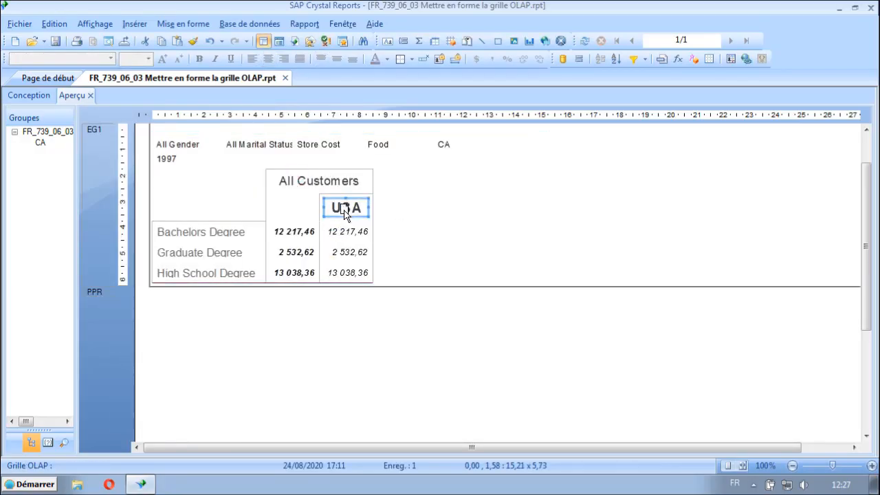
pyautogui.doubleClick(345, 212)
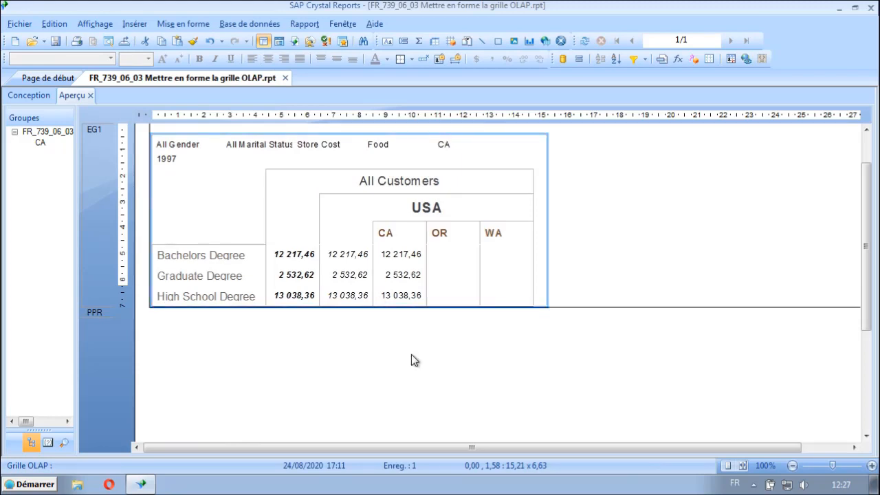
pyautogui.doubleClick(439, 235)
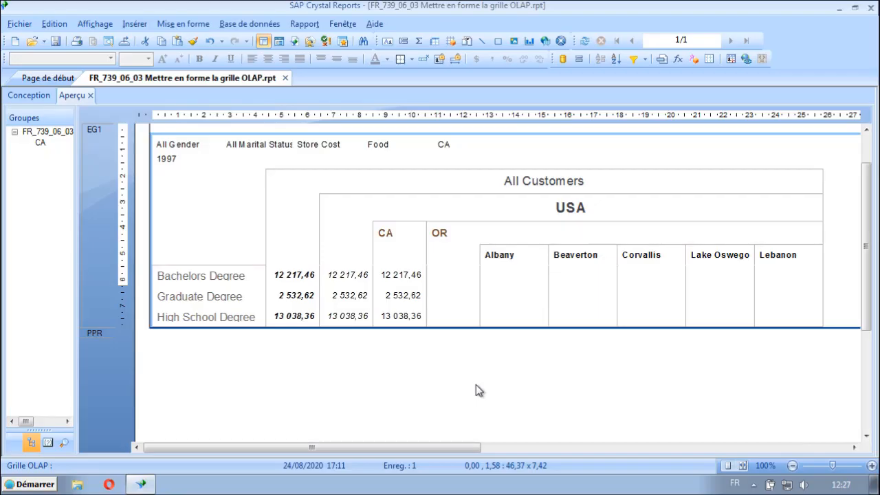
pyautogui.click(436, 239)
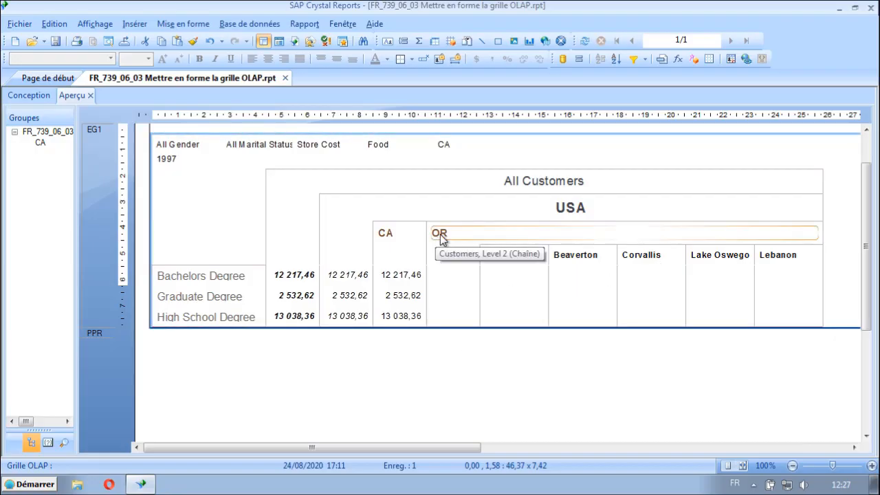
pyautogui.doubleClick(441, 234)
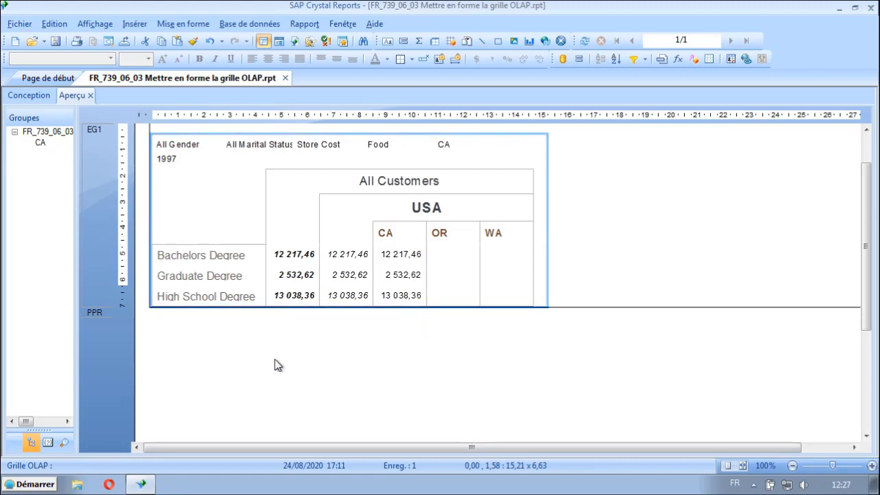
# Step: Turn off Garder les colonnes ensemble in the OLAP grid's custom style settings
pyautogui.rightClick(173, 183)
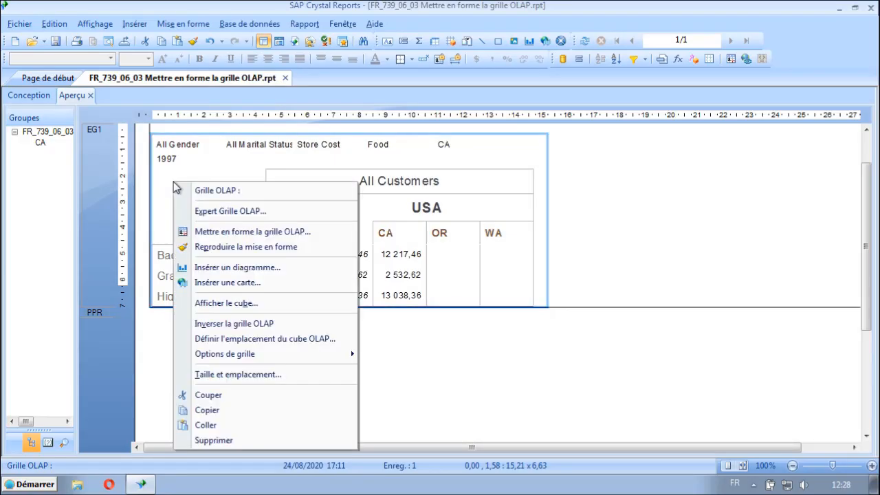
pyautogui.click(221, 211)
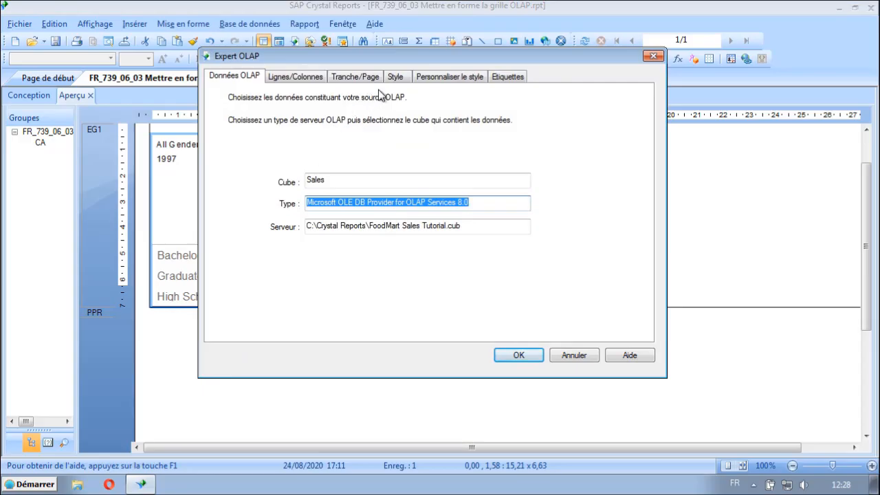
pyautogui.click(465, 77)
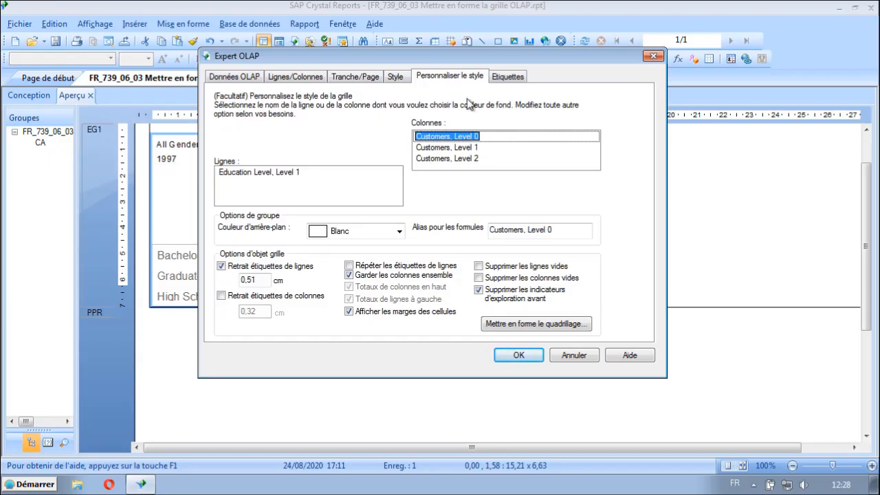
pyautogui.moveTo(460, 58); pyautogui.dragTo(456, 73)
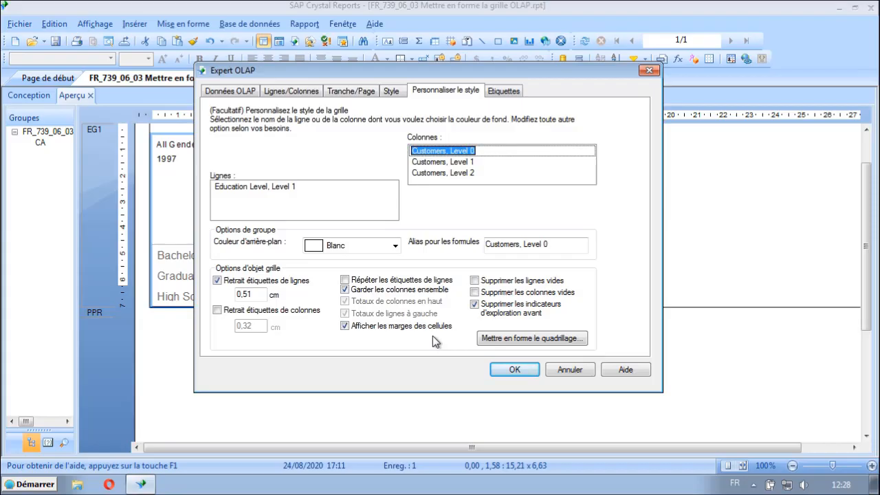
pyautogui.click(345, 289)
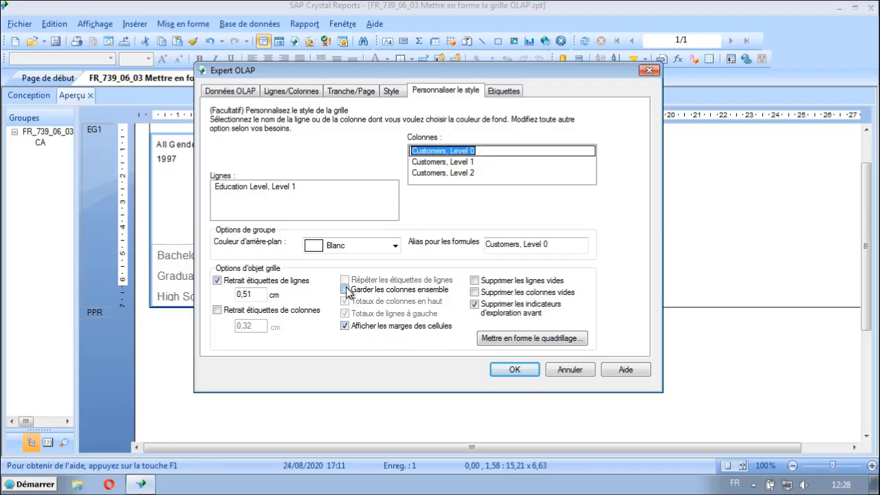
pyautogui.click(519, 372)
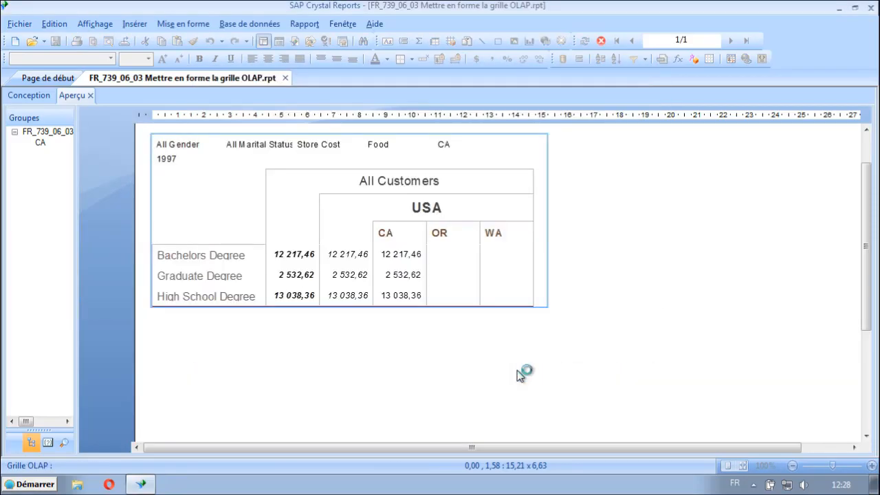
# Step: Expand the CA column to its cities, hide the group tree and inspect the columns across the page break
pyautogui.doubleClick(389, 236)
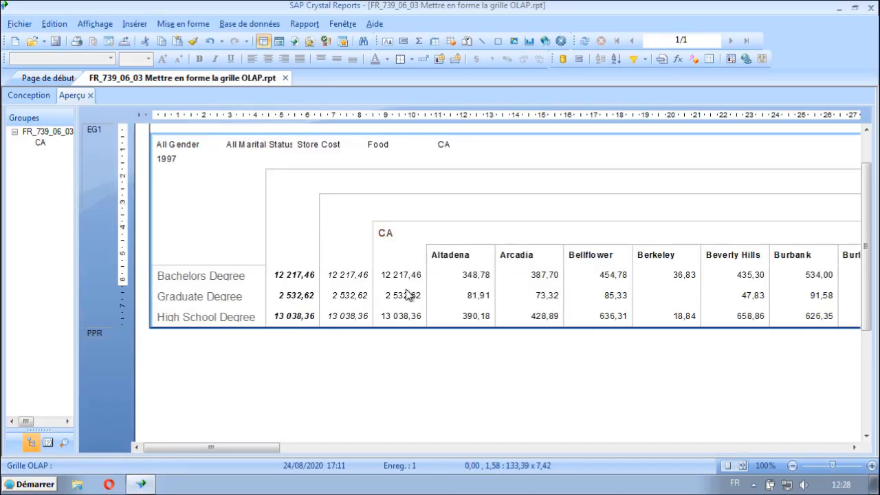
pyautogui.moveTo(268, 447); pyautogui.dragTo(213, 446)
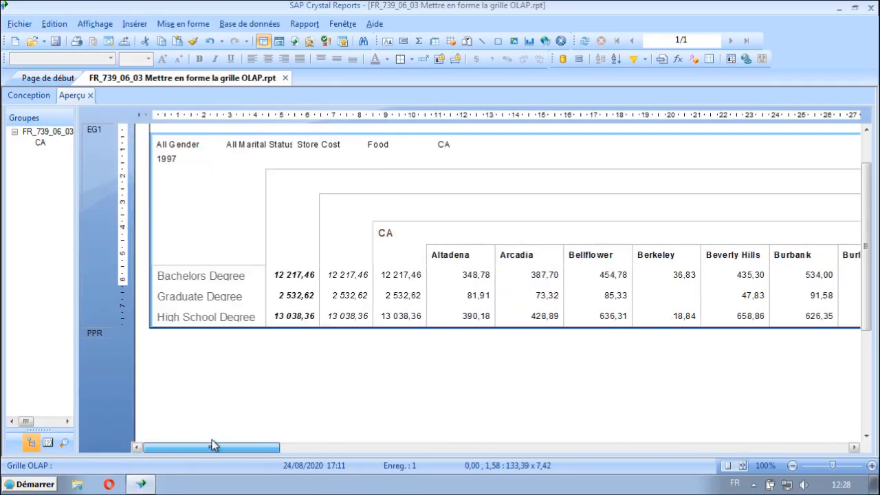
pyautogui.click(264, 42)
pyautogui.moveTo(194, 448); pyautogui.dragTo(578, 449)
pyautogui.moveTo(618, 450); pyautogui.dragTo(128, 475)
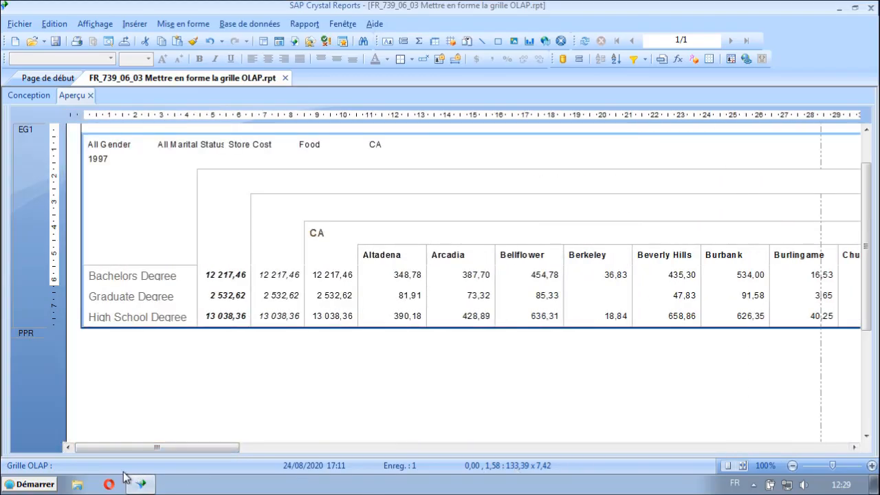
# Step: Enable Garder les colonnes ensemble and Répéter les étiquettes de lignes for the OLAP grid, and check the result across the pages
pyautogui.rightClick(129, 182)
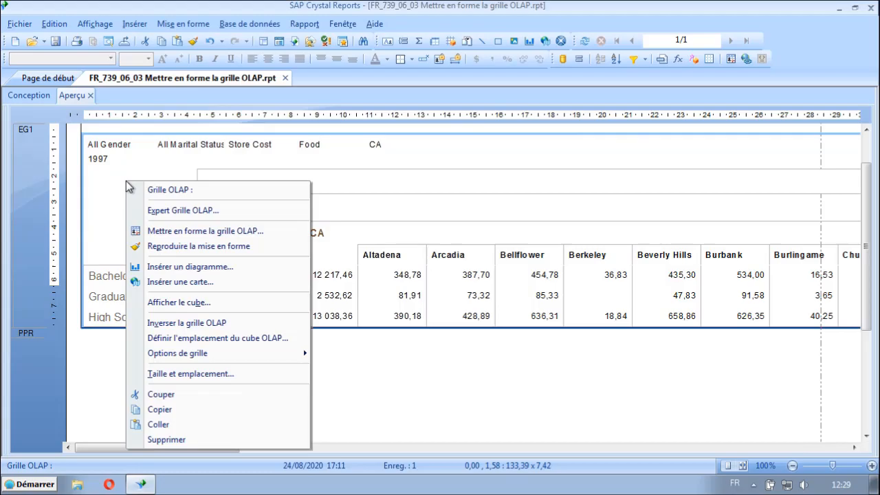
pyautogui.click(167, 213)
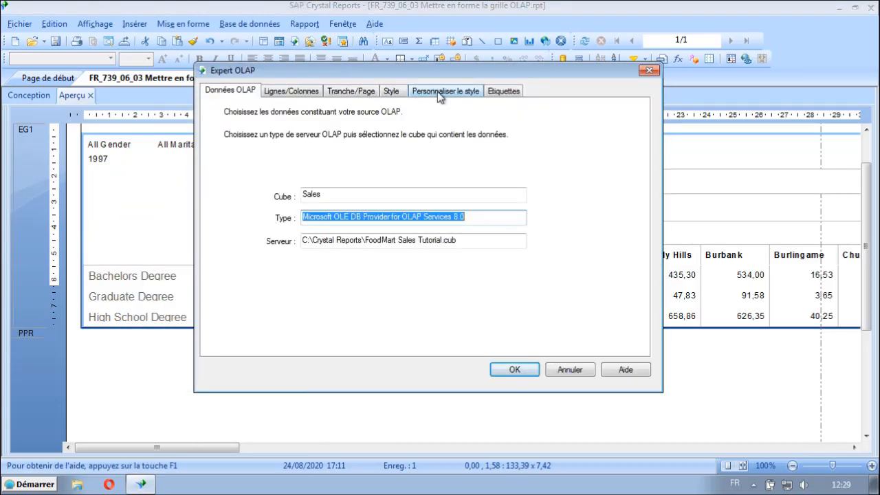
pyautogui.click(438, 91)
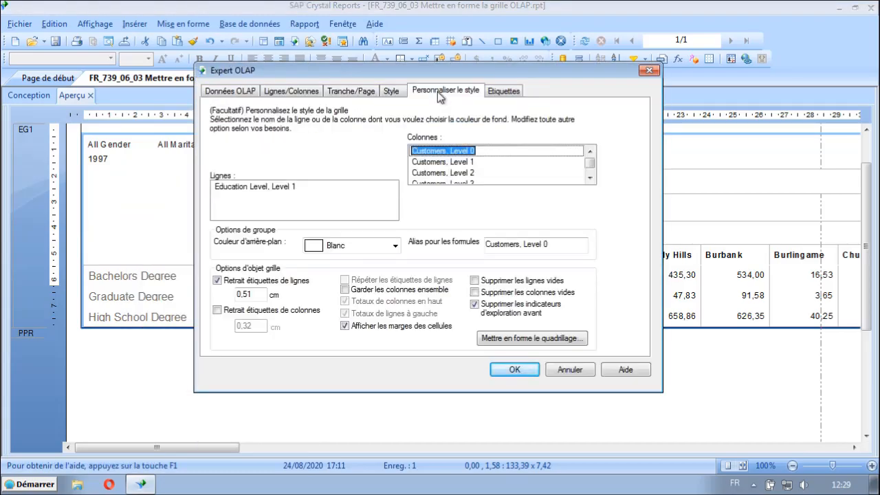
pyautogui.click(345, 290)
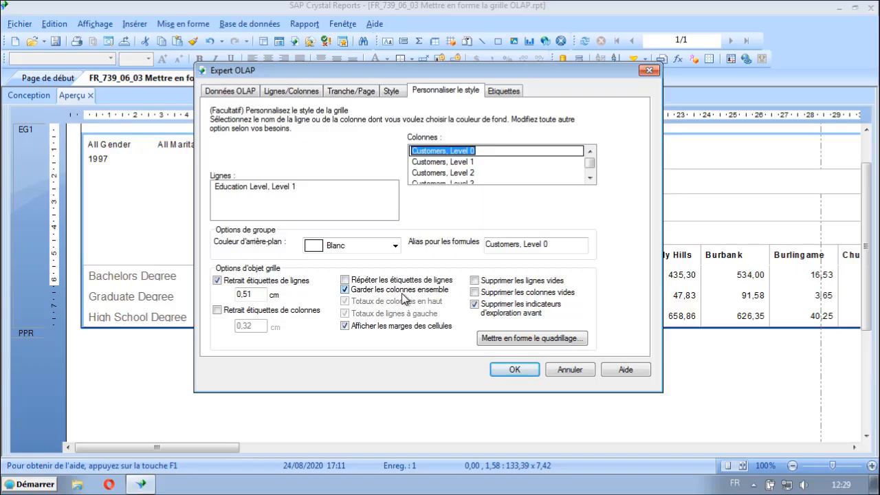
pyautogui.click(344, 280)
pyautogui.click(514, 369)
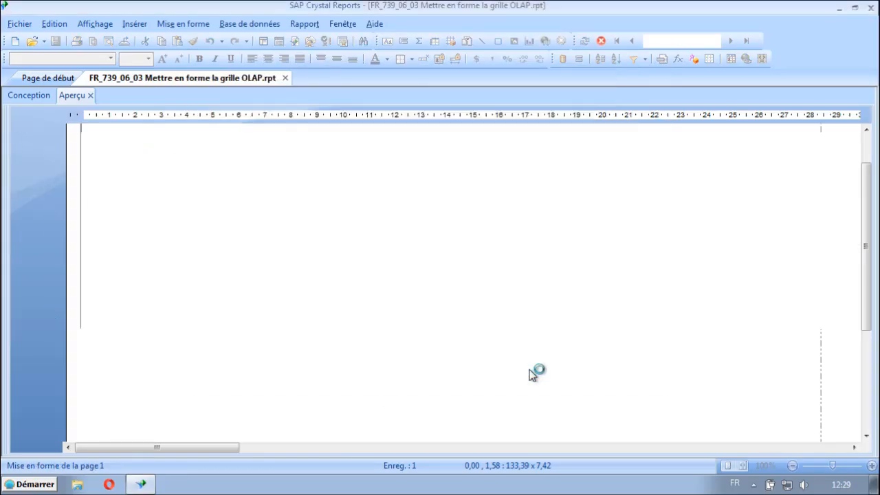
pyautogui.moveTo(210, 450); pyautogui.dragTo(307, 449)
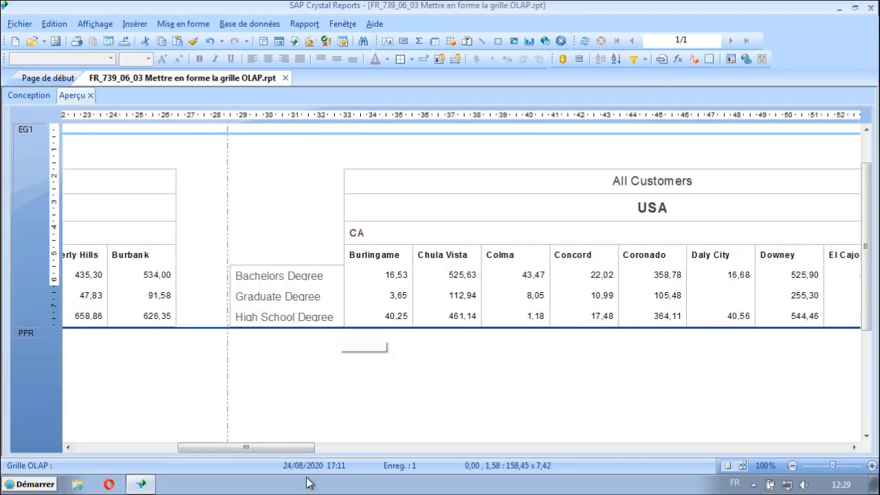
pyautogui.moveTo(311, 449); pyautogui.dragTo(444, 451)
pyautogui.moveTo(337, 467); pyautogui.dragTo(157, 465)
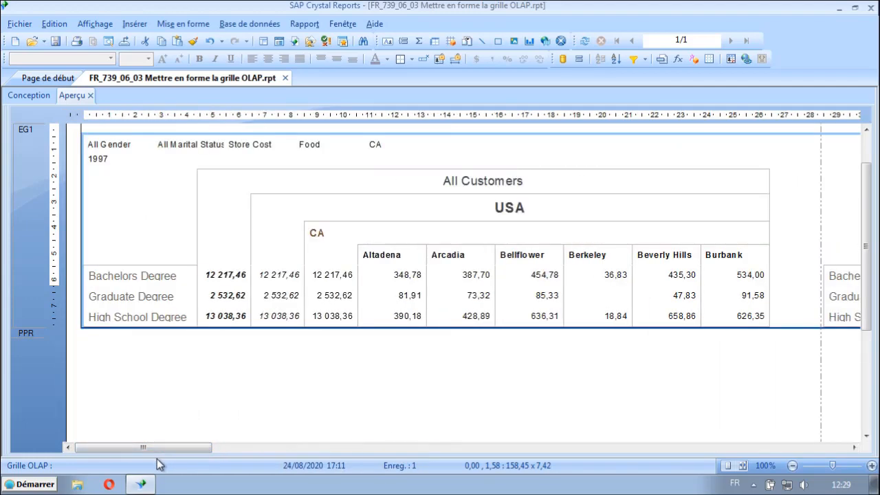
# Step: Turn off Supprimer les indicateurs d'exploration avant in the OLAP grid's custom style settings
pyautogui.rightClick(108, 183)
pyautogui.click(177, 213)
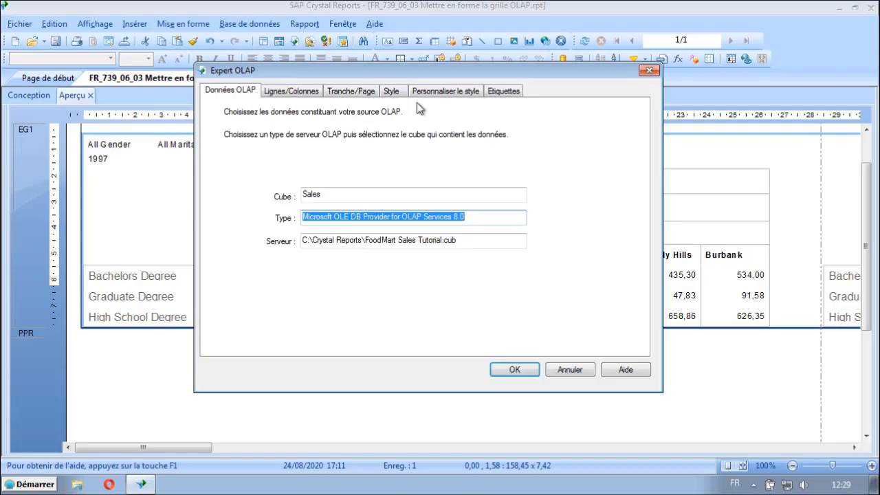
pyautogui.click(437, 91)
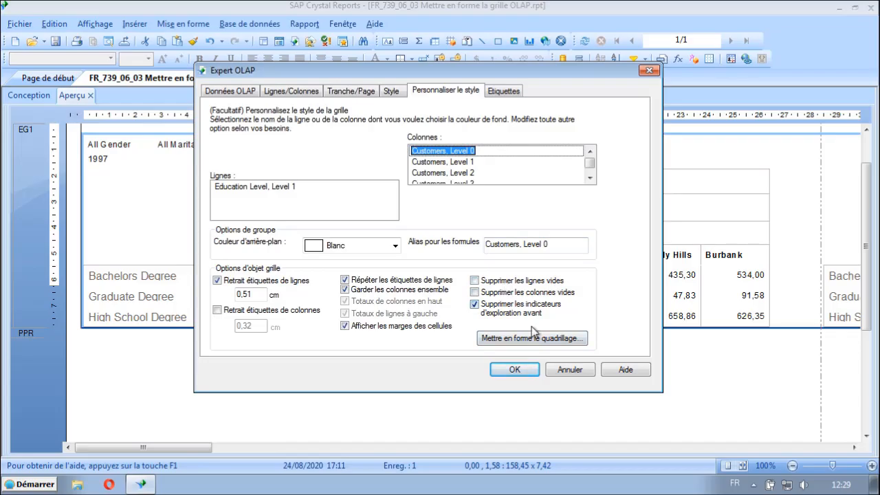
pyautogui.click(474, 306)
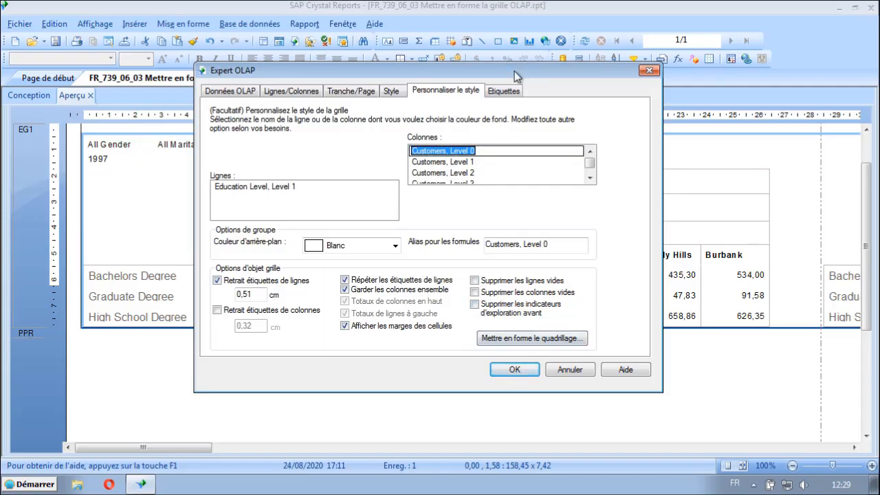
pyautogui.moveTo(514, 71); pyautogui.dragTo(604, 244)
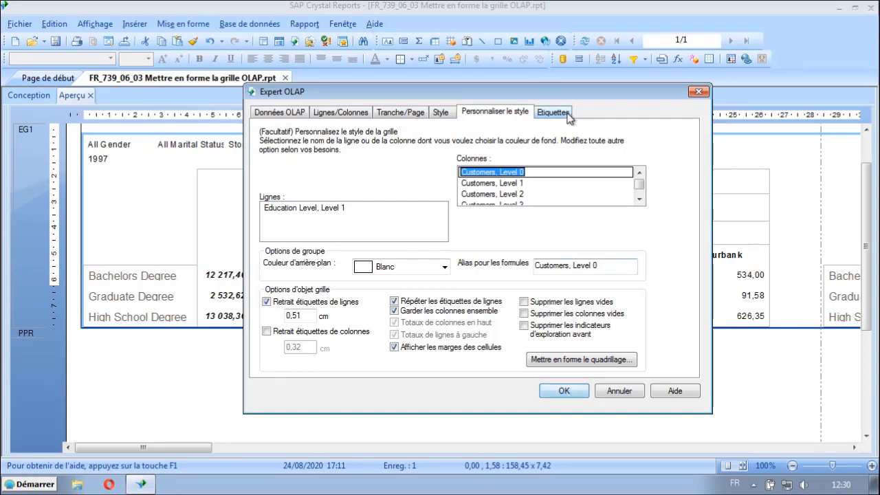
# Step: Open the gridline formatting and examine the line options of the row label and column label borders
pyautogui.click(565, 367)
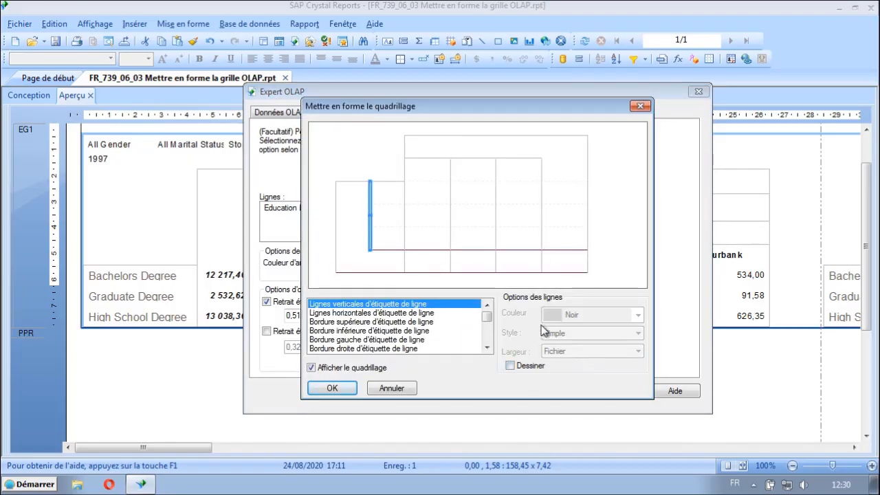
pyautogui.click(403, 322)
pyautogui.click(394, 331)
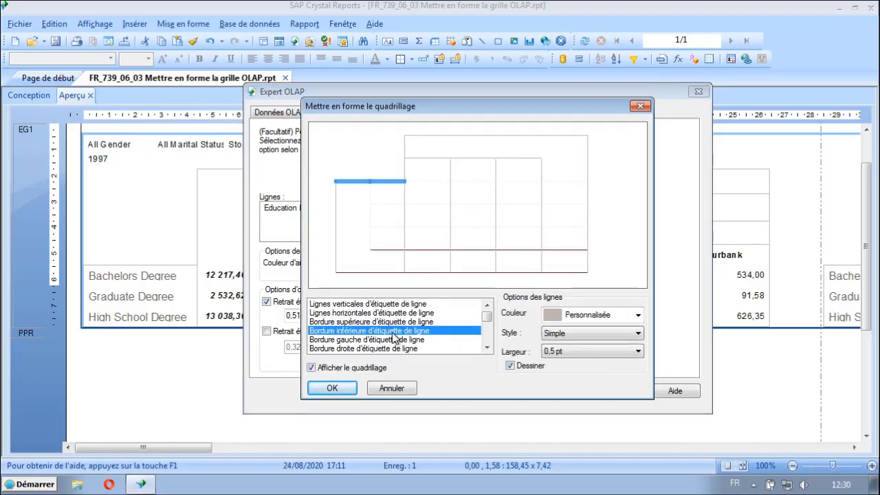
pyautogui.click(490, 330)
pyautogui.moveTo(490, 328); pyautogui.dragTo(489, 333)
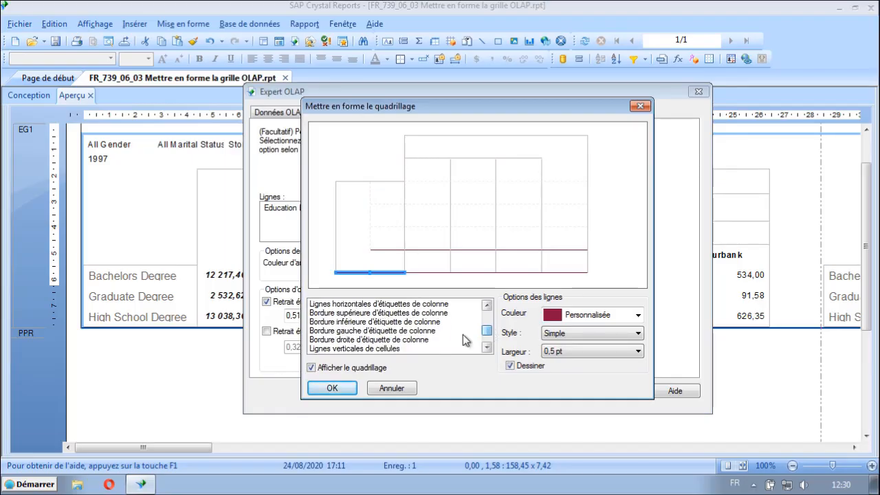
pyautogui.click(405, 332)
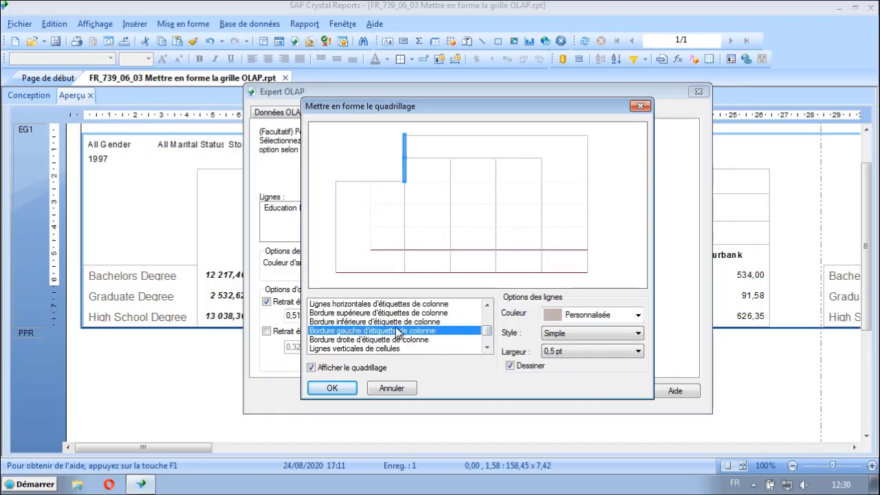
pyautogui.click(399, 321)
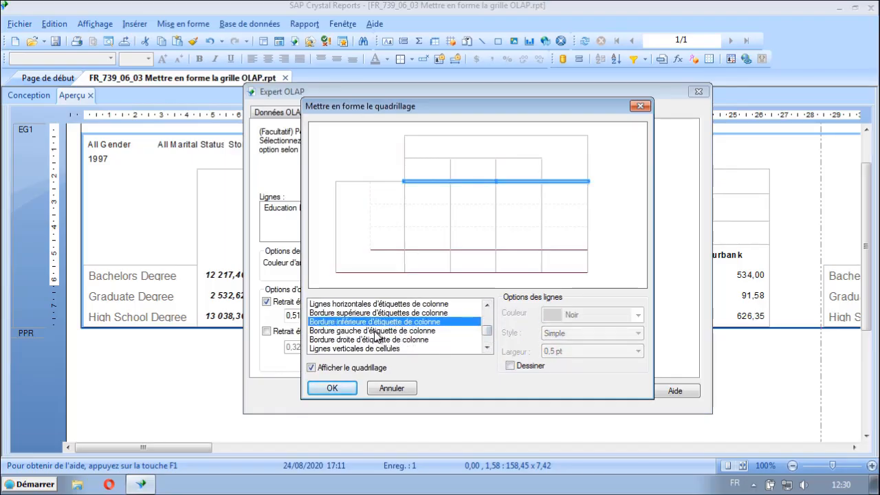
pyautogui.click(382, 331)
pyautogui.click(383, 339)
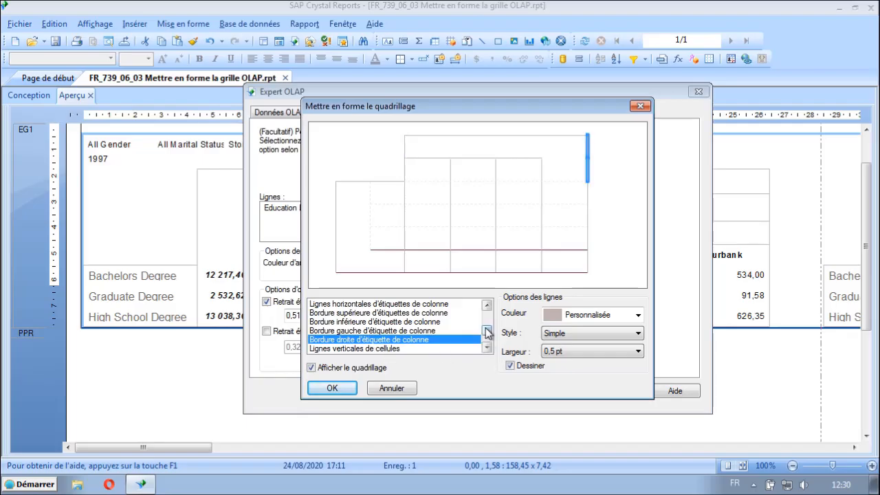
# Step: Examine the line options for the cell gridlines, including the styles and widths available for Bordure inférieure de cellules, and close the gridline formatting
pyautogui.moveTo(484, 336); pyautogui.dragTo(487, 338)
pyautogui.click(406, 331)
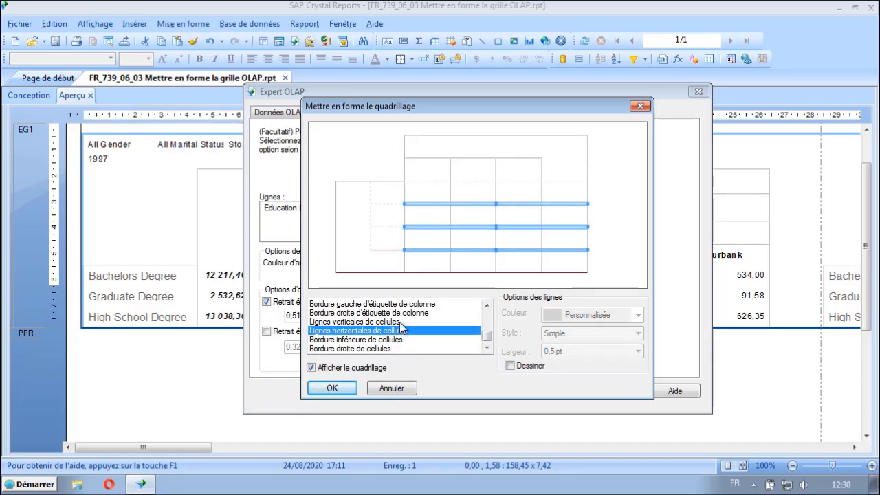
pyautogui.click(399, 321)
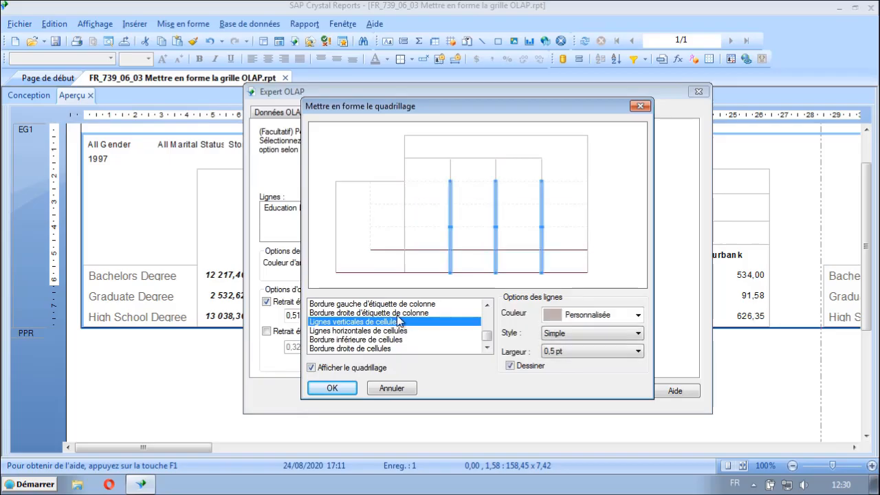
pyautogui.click(363, 341)
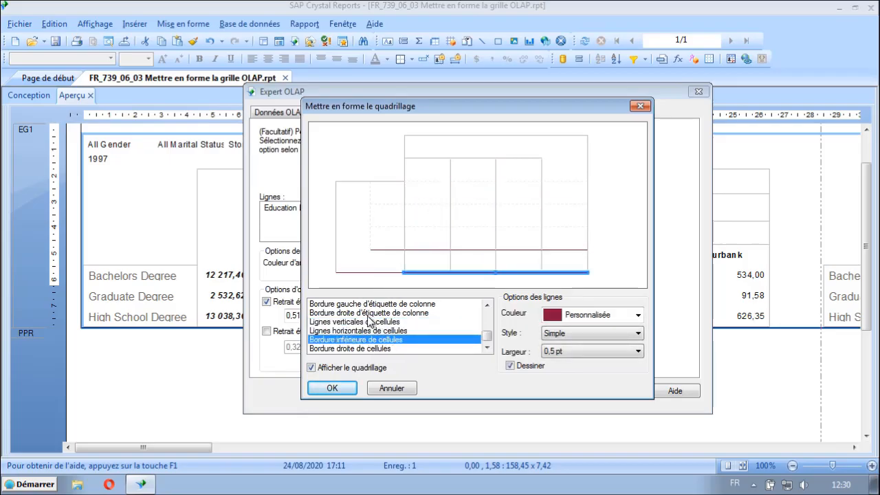
pyautogui.click(638, 333)
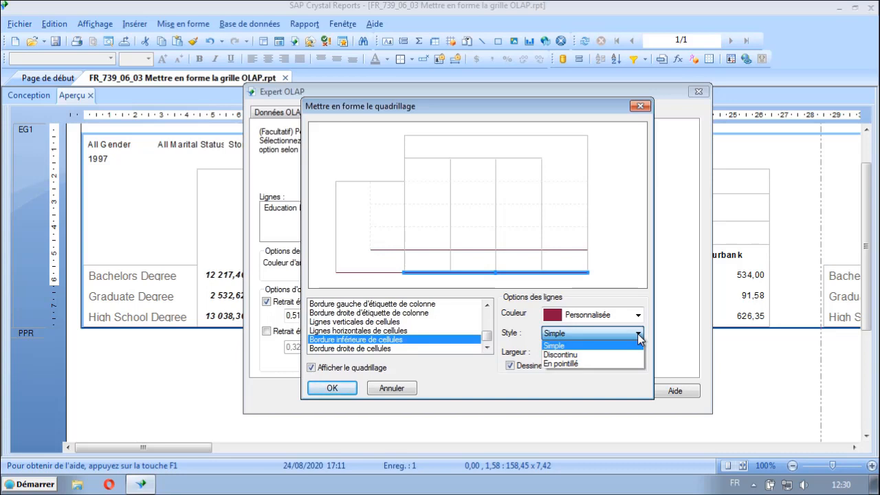
pyautogui.click(655, 342)
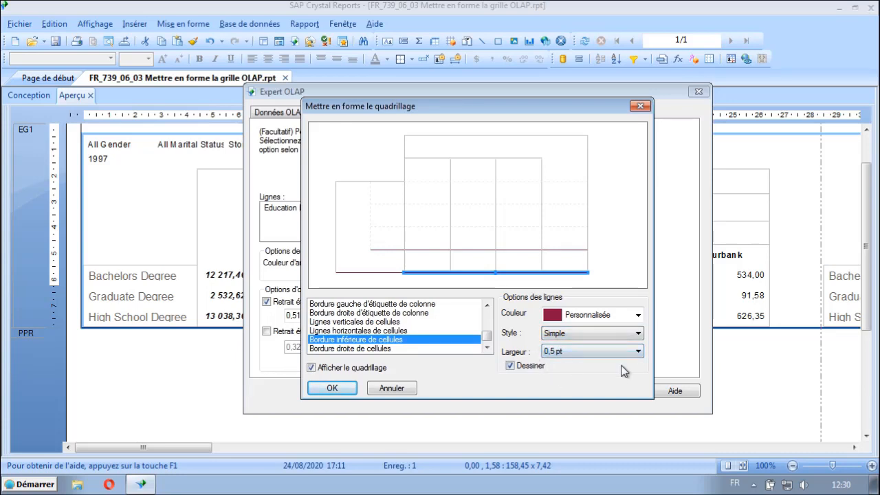
pyautogui.click(638, 351)
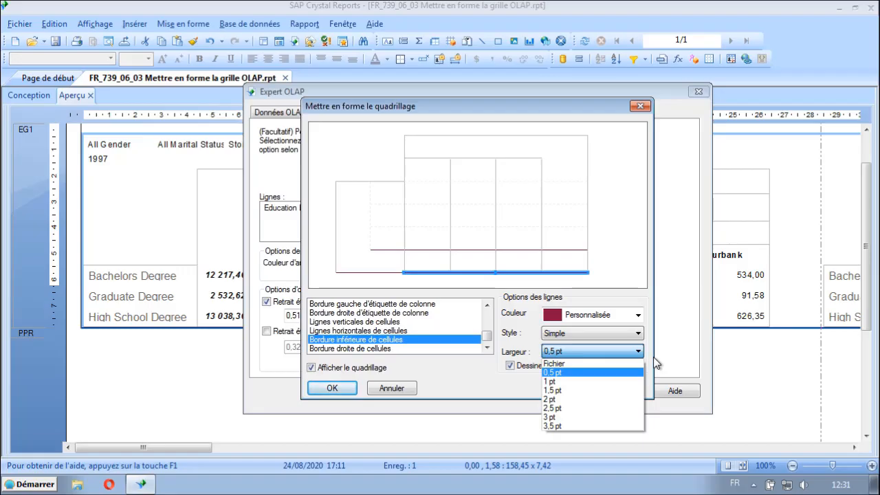
pyautogui.click(653, 357)
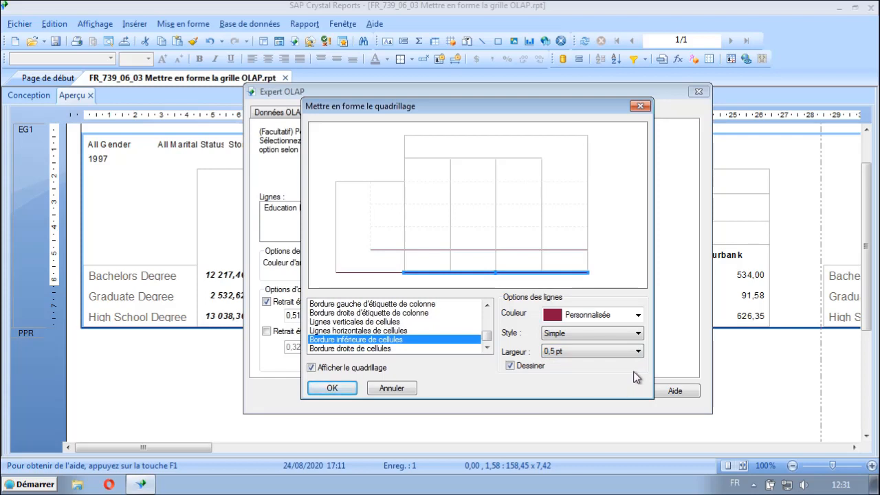
pyautogui.click(331, 388)
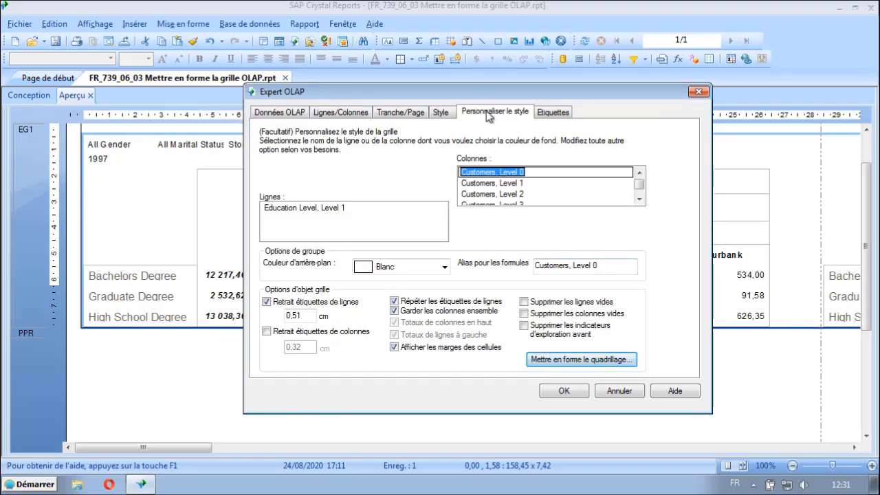
# Step: Remove Gender and Marital Status from the labelled dimensions of the OLAP grid
pyautogui.moveTo(481, 89); pyautogui.dragTo(462, 169)
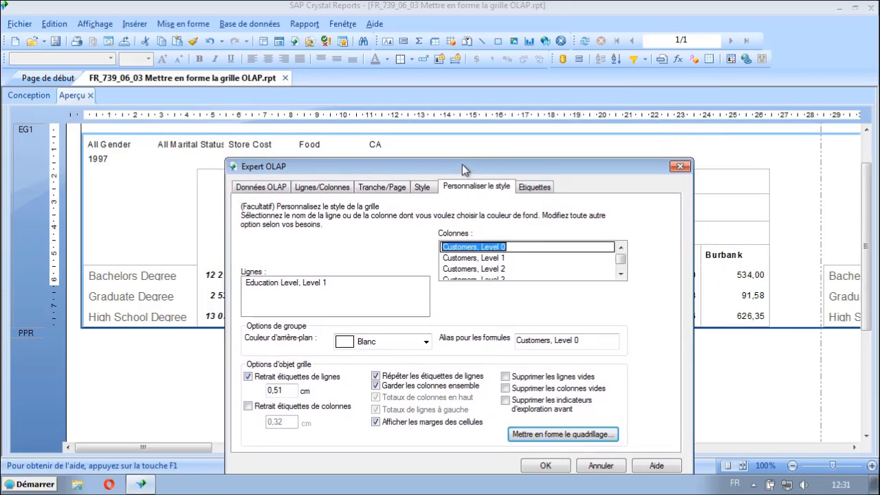
pyautogui.click(536, 187)
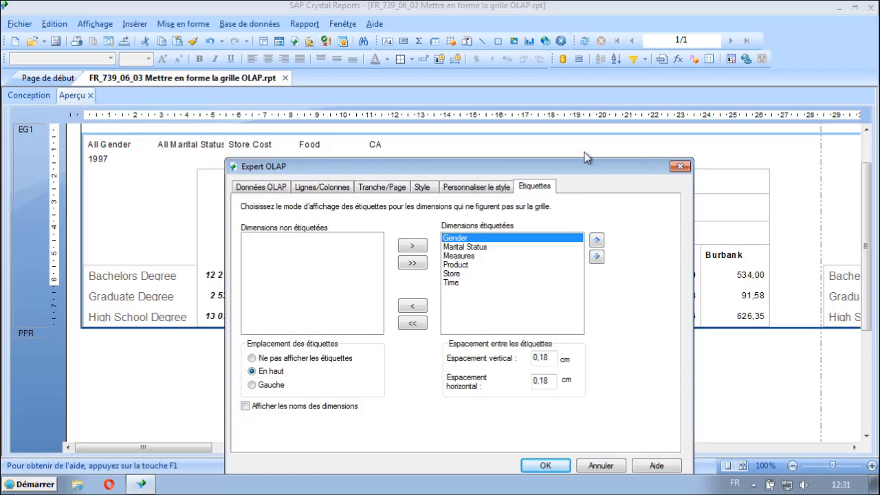
pyautogui.moveTo(582, 170); pyautogui.dragTo(615, 198)
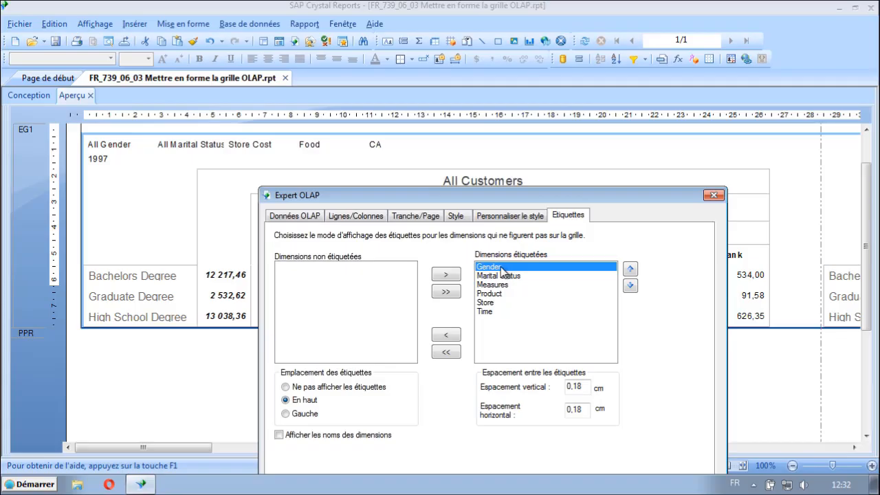
pyautogui.click(445, 334)
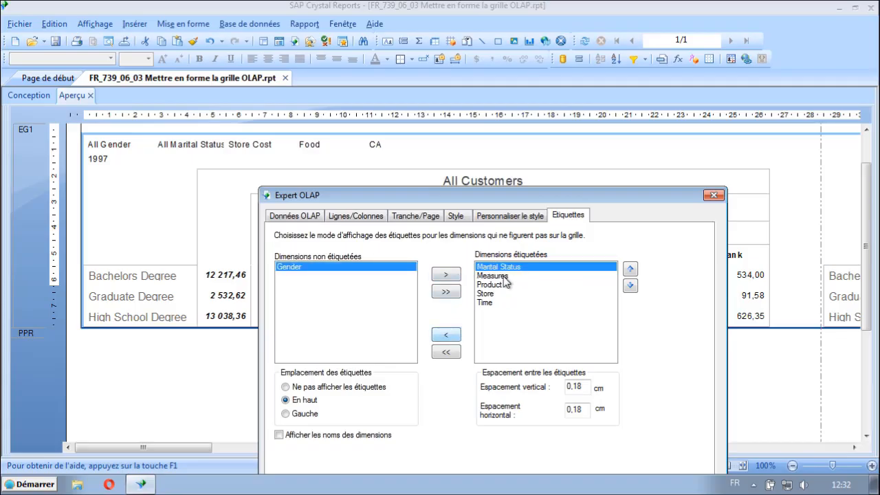
pyautogui.click(447, 337)
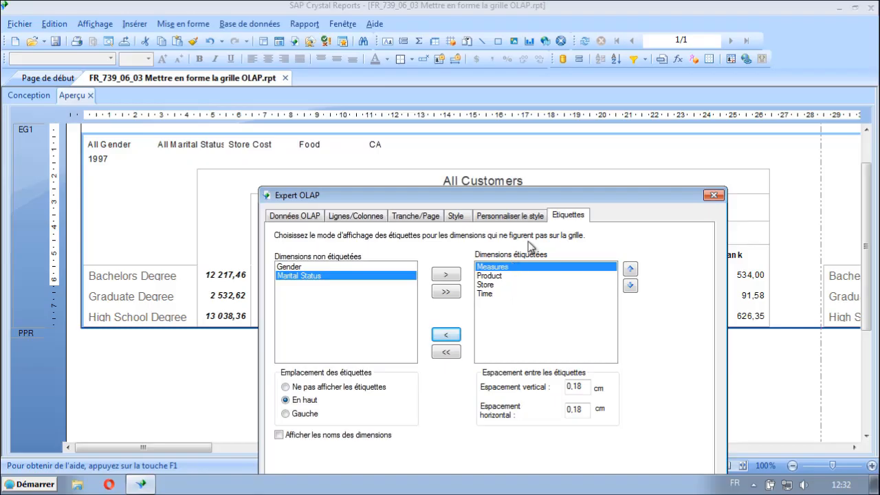
# Step: Set the dimension label placement to Gauche and apply the OLAP grid settings
pyautogui.moveTo(519, 194); pyautogui.dragTo(591, 171)
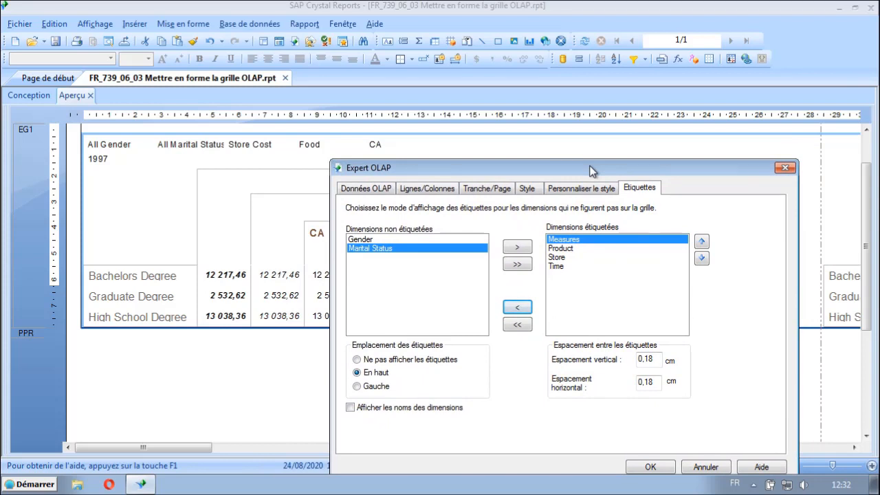
pyautogui.click(358, 386)
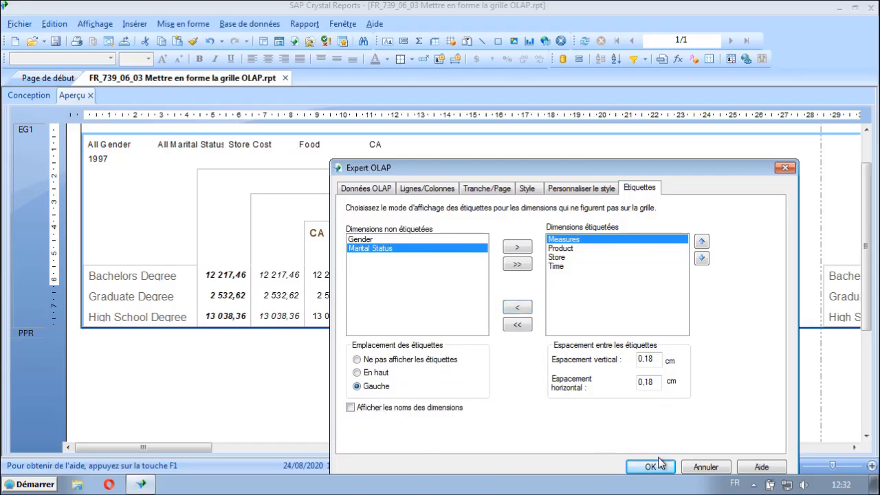
pyautogui.moveTo(654, 168); pyautogui.dragTo(646, 93)
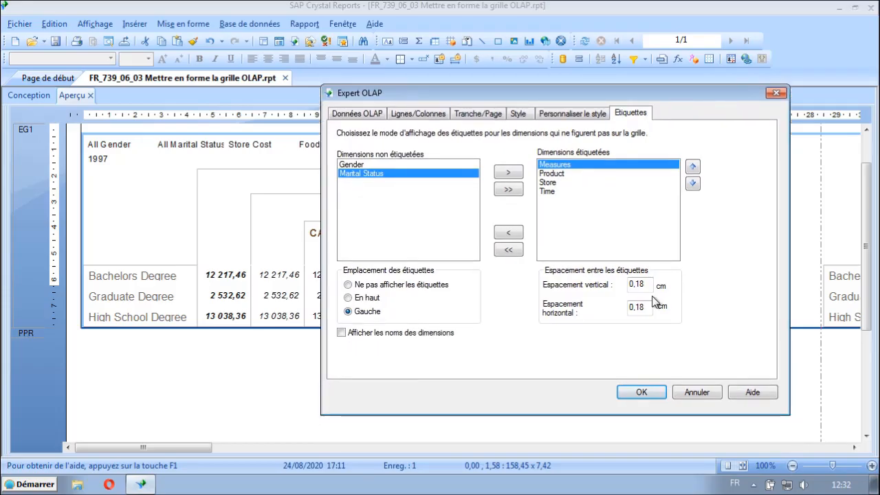
pyautogui.click(640, 393)
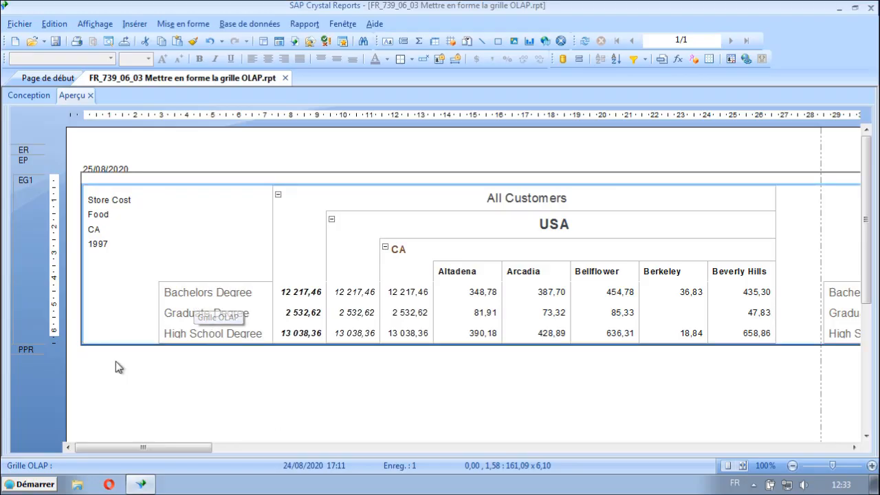
# Step: Invert the OLAP grid to check the swapped rows and columns, and undo the inversion
pyautogui.click(100, 339)
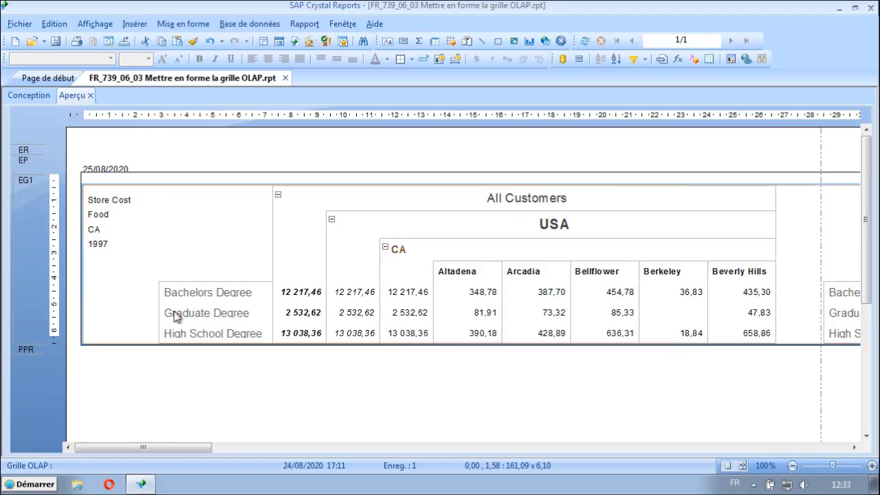
pyautogui.click(190, 28)
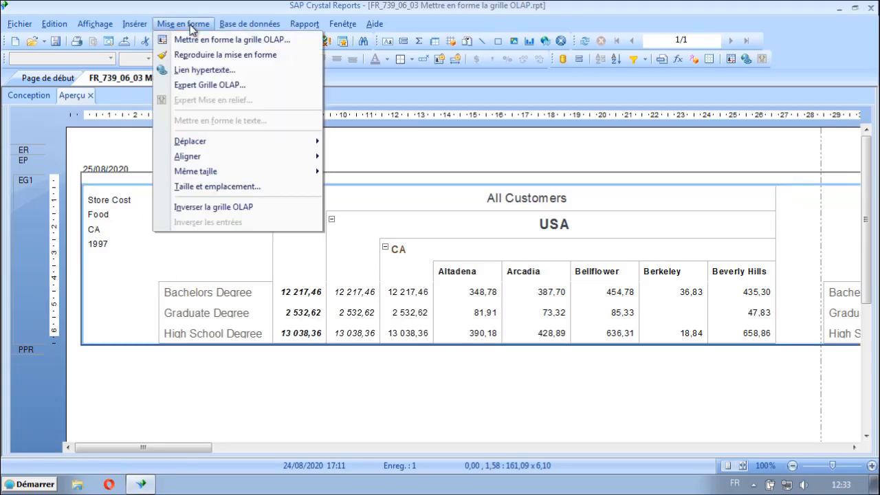
pyautogui.click(255, 210)
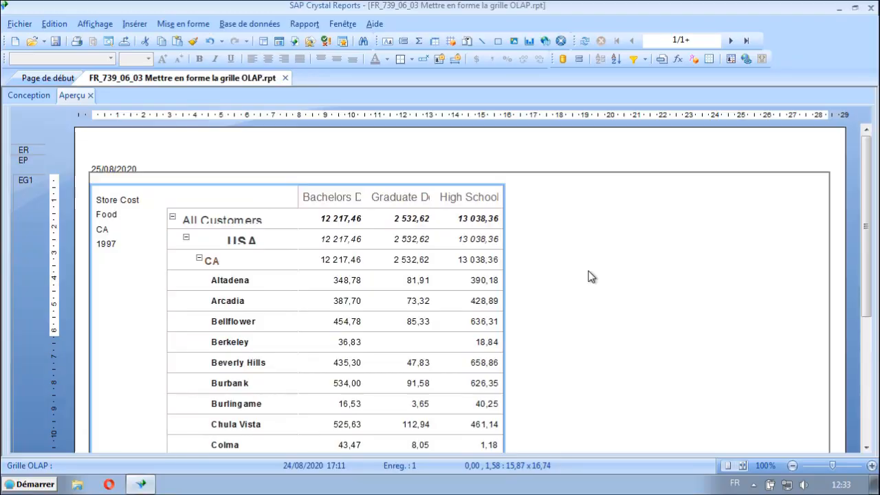
pyautogui.scroll(-3, 588, 276)
pyautogui.scroll(-3, 589, 276)
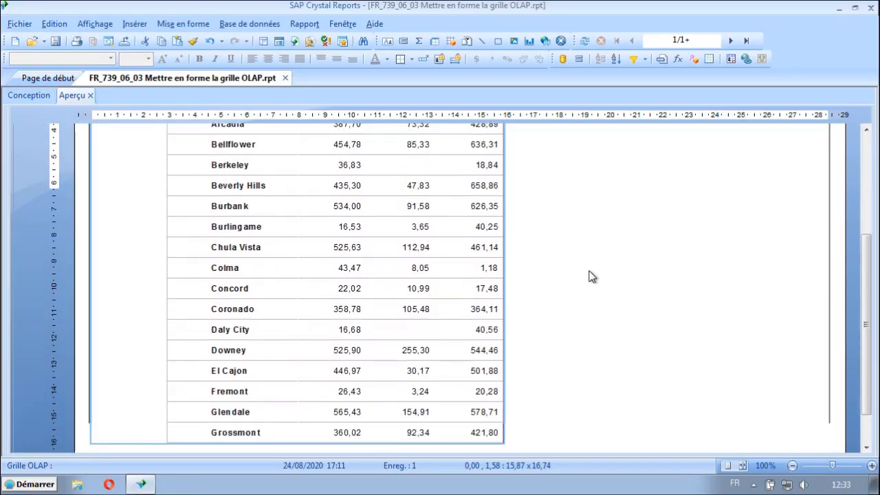
pyautogui.scroll(4, 589, 276)
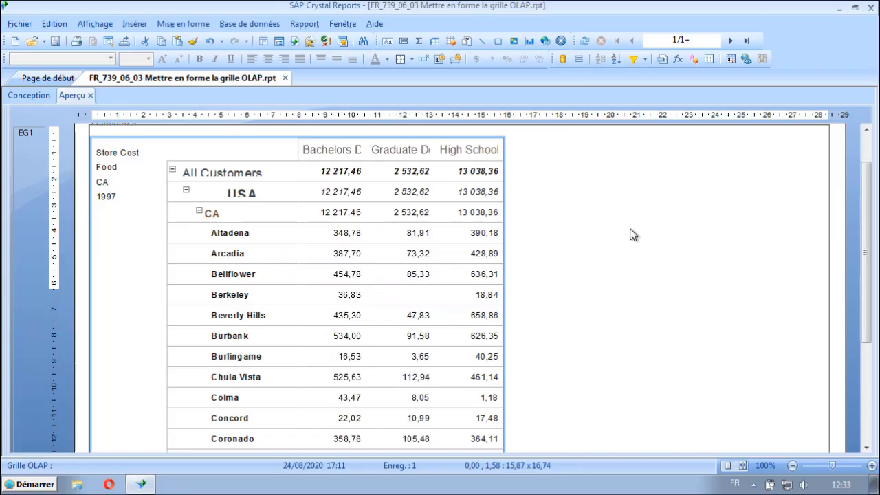
pyautogui.click(210, 43)
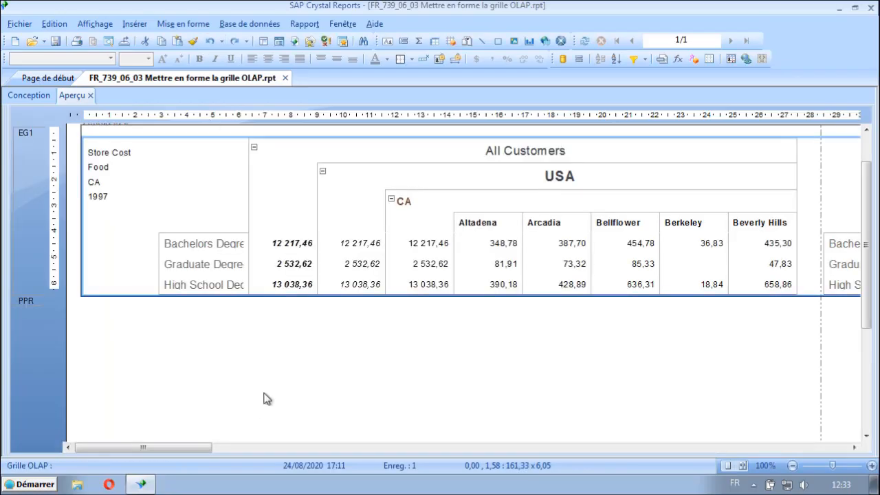
pyautogui.scroll(1, 267, 398)
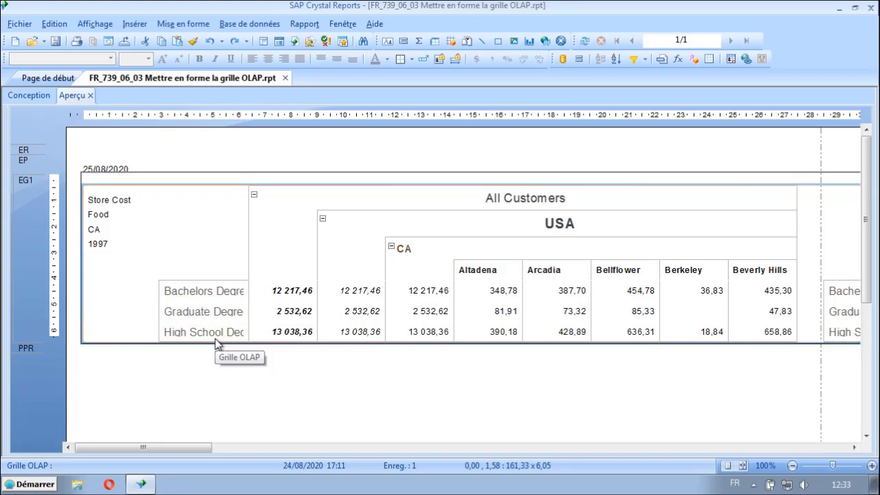
# Step: Set the width of the Education Level row label field to 4 cm
pyautogui.click(189, 296)
pyautogui.rightClick(189, 295)
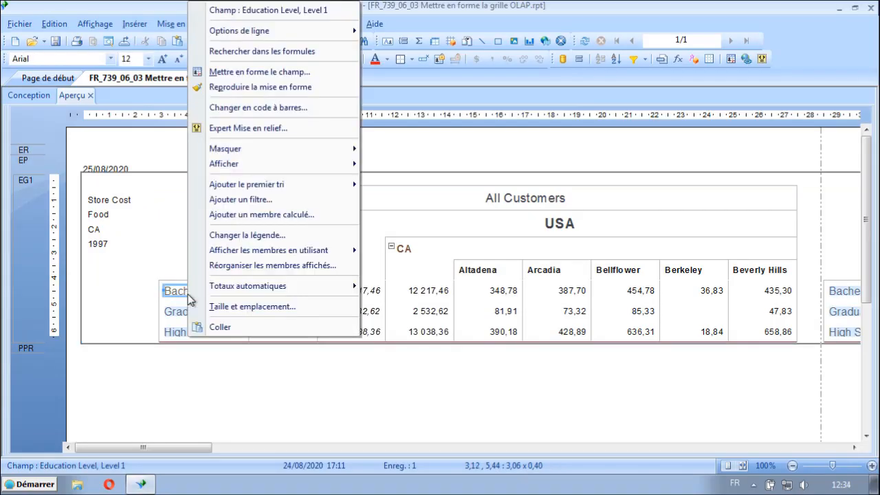
pyautogui.click(241, 305)
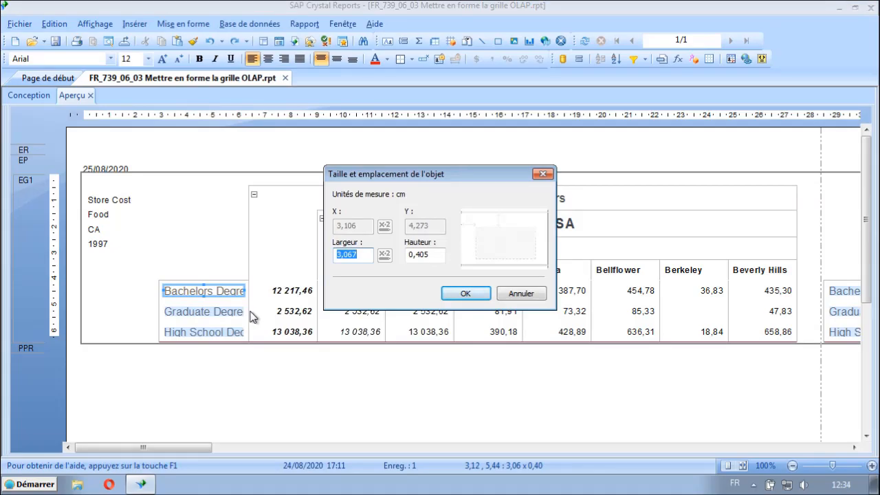
pyautogui.write('4')
pyautogui.click(465, 293)
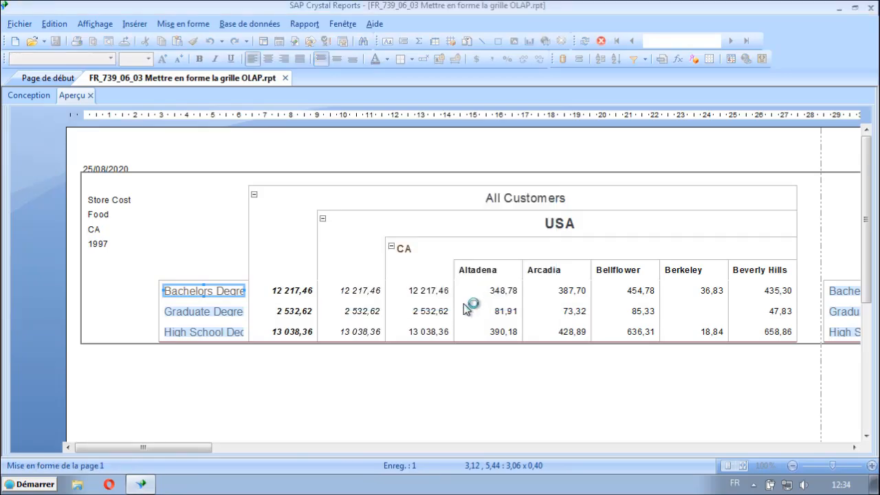
pyautogui.click(289, 401)
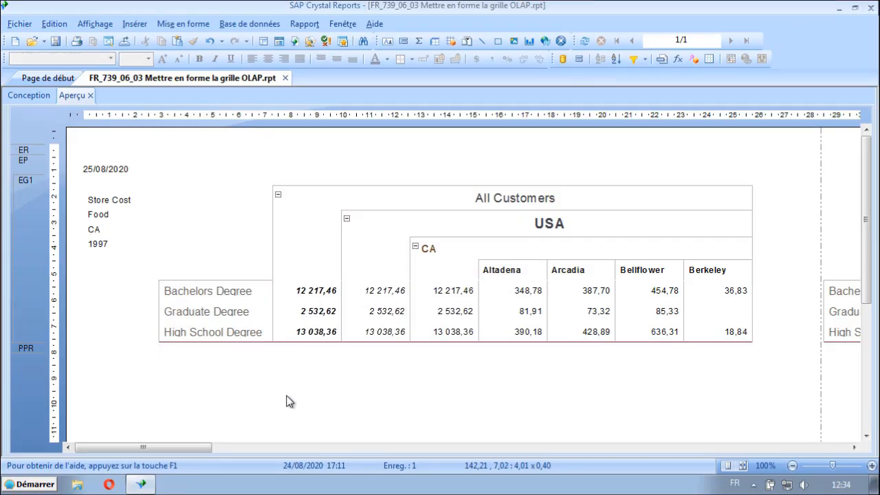
pyautogui.click(539, 206)
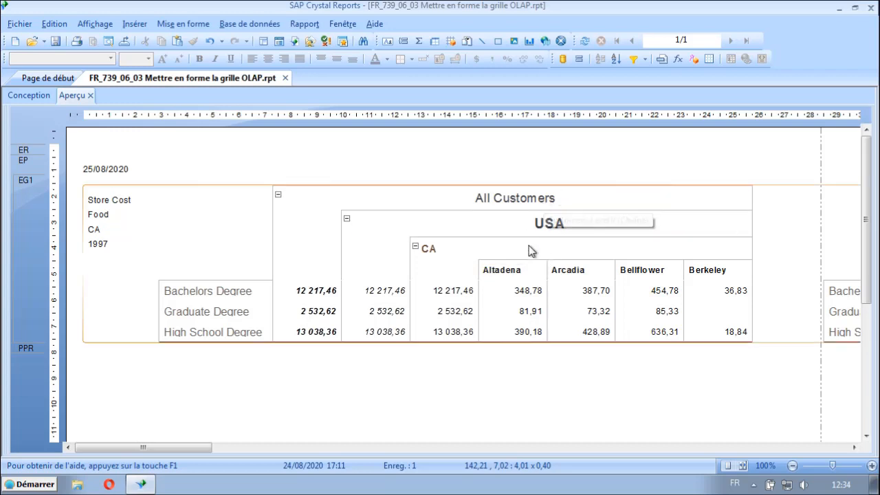
# Step: Centre the city column labels (Altadena, Arcadia, Bellflower, Berkeley) in the OLAP grid
pyautogui.click(512, 275)
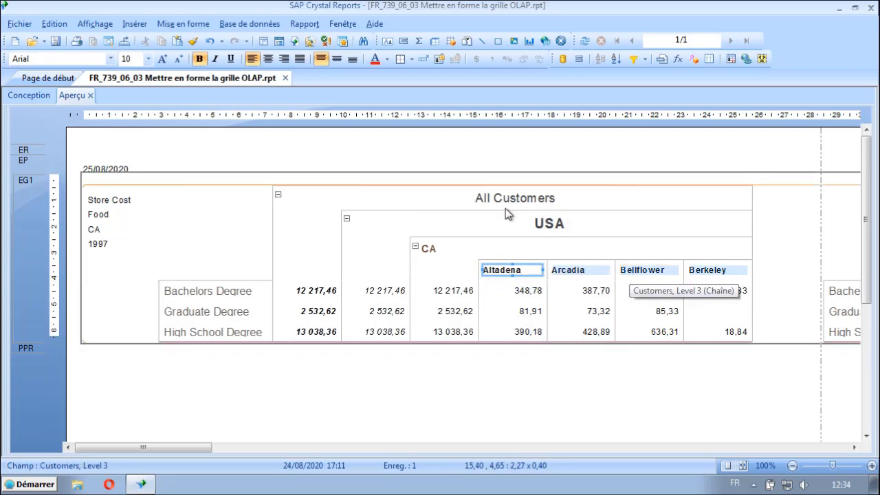
pyautogui.click(268, 59)
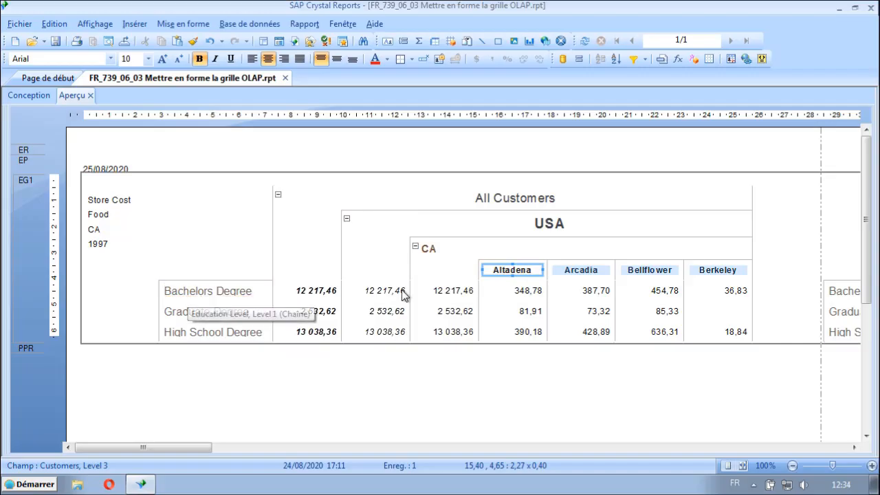
pyautogui.moveTo(202, 447); pyautogui.dragTo(131, 452)
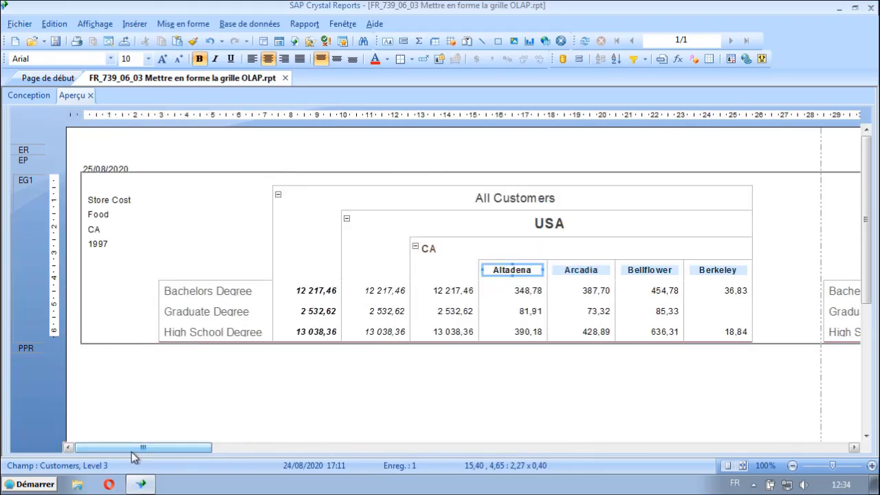
# Step: Change the font colour of the Education Level row labels to blue
pyautogui.click(206, 290)
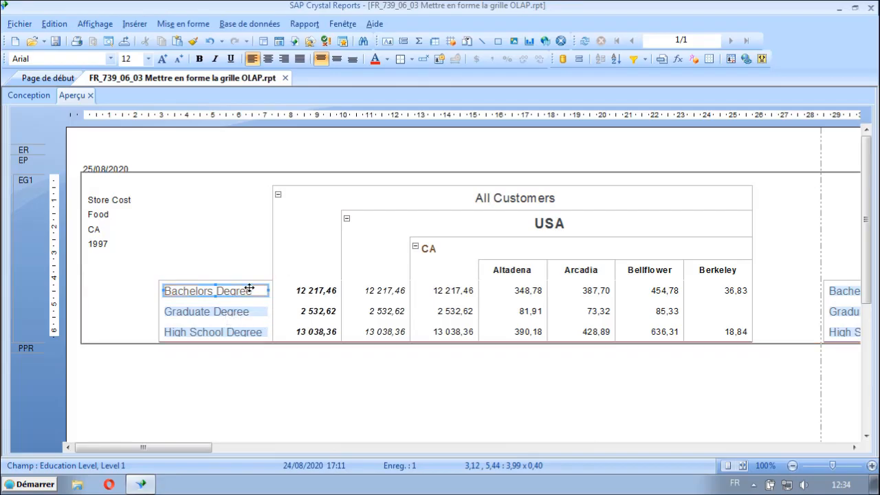
pyautogui.click(386, 62)
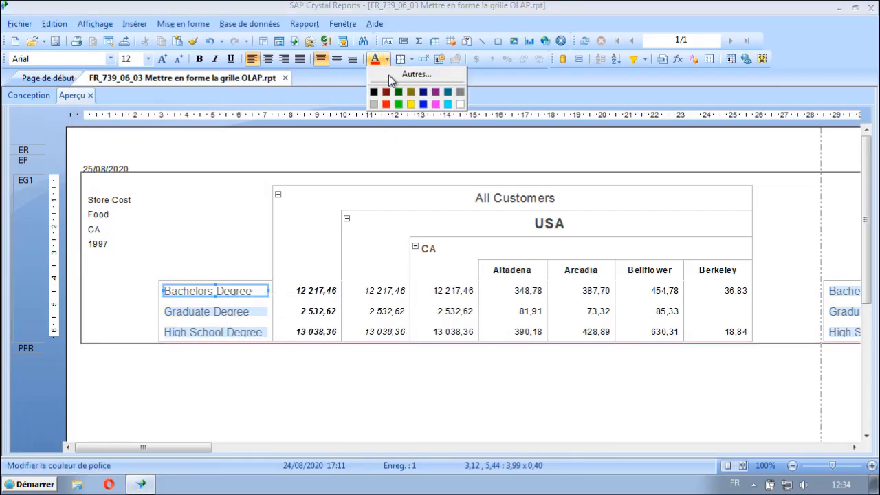
pyautogui.click(345, 389)
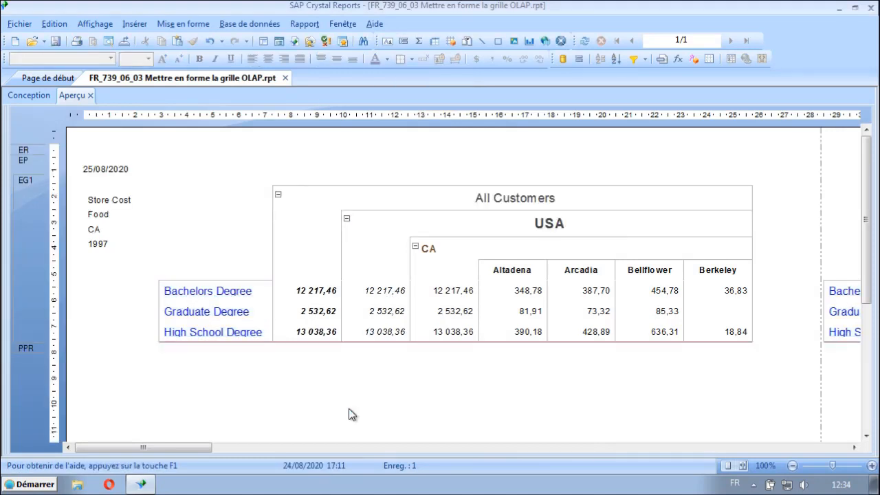
# Step: Set the font of the Store Cost dimension label to Verdana
pyautogui.click(120, 201)
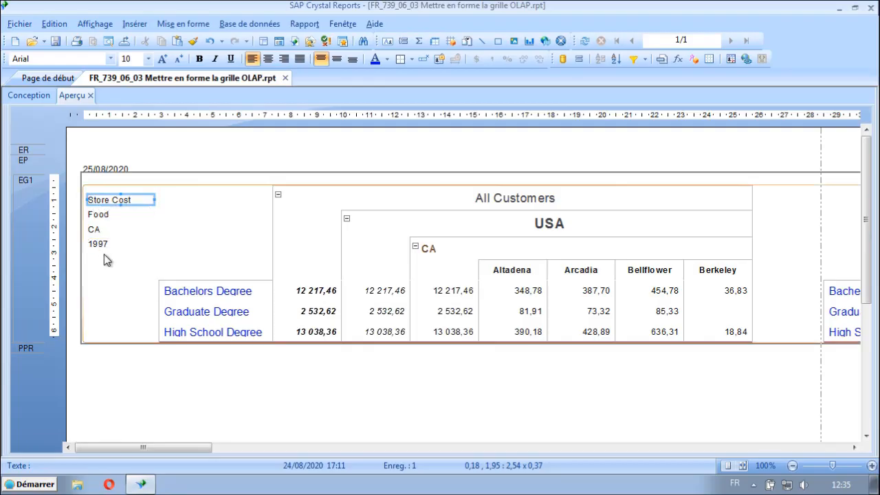
pyautogui.click(100, 216)
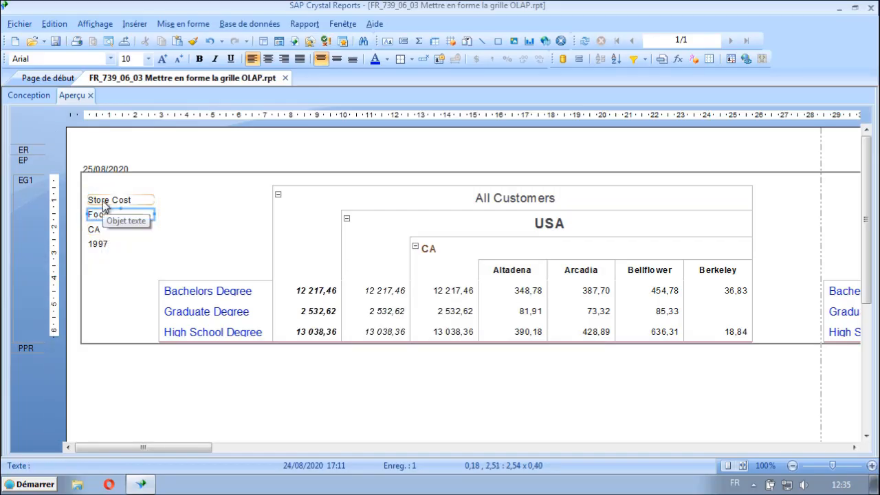
pyautogui.click(102, 200)
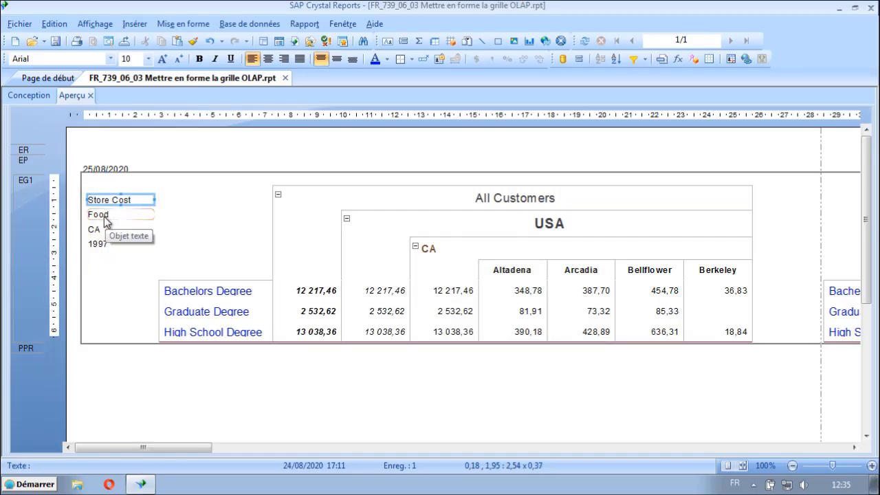
pyautogui.click(101, 244)
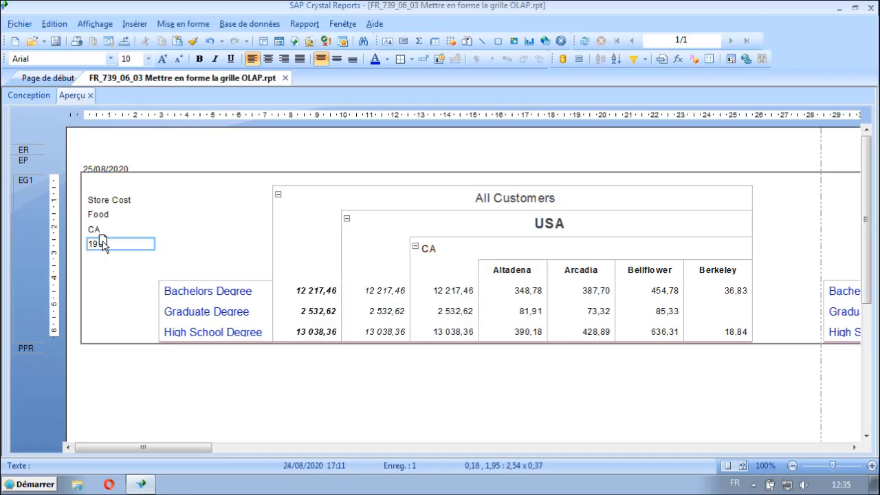
pyautogui.click(103, 200)
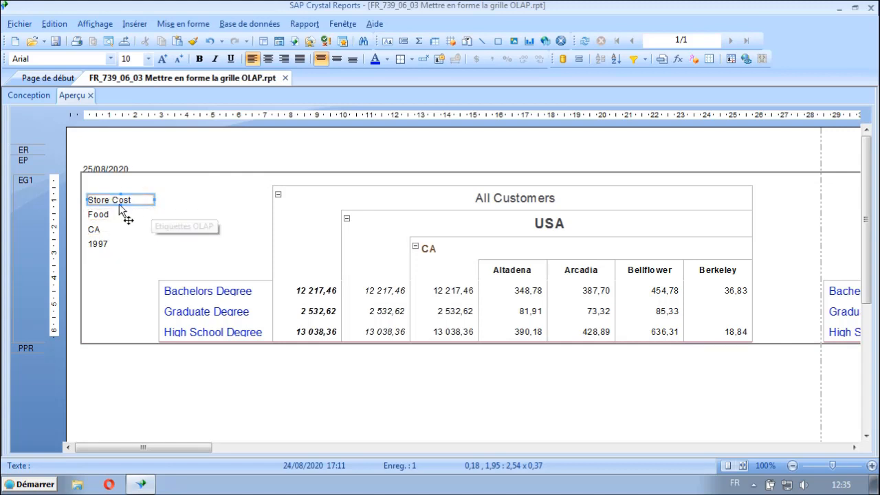
pyautogui.click(111, 59)
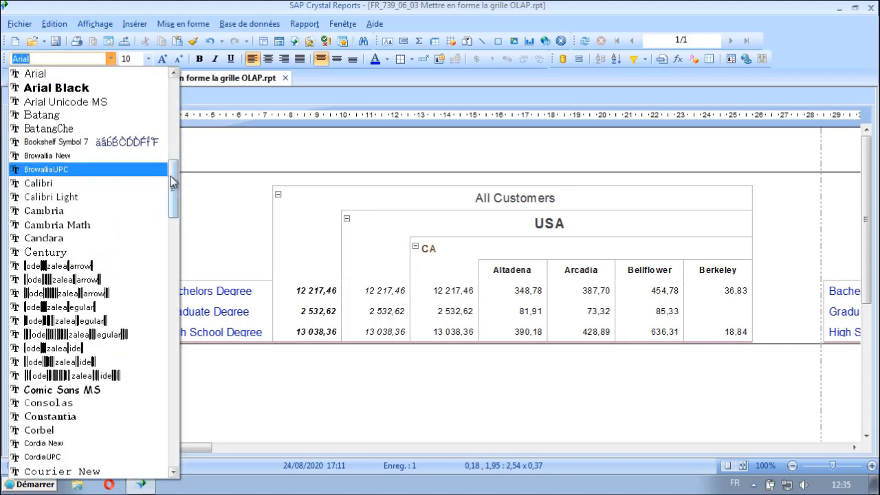
pyautogui.moveTo(173, 185); pyautogui.dragTo(171, 429)
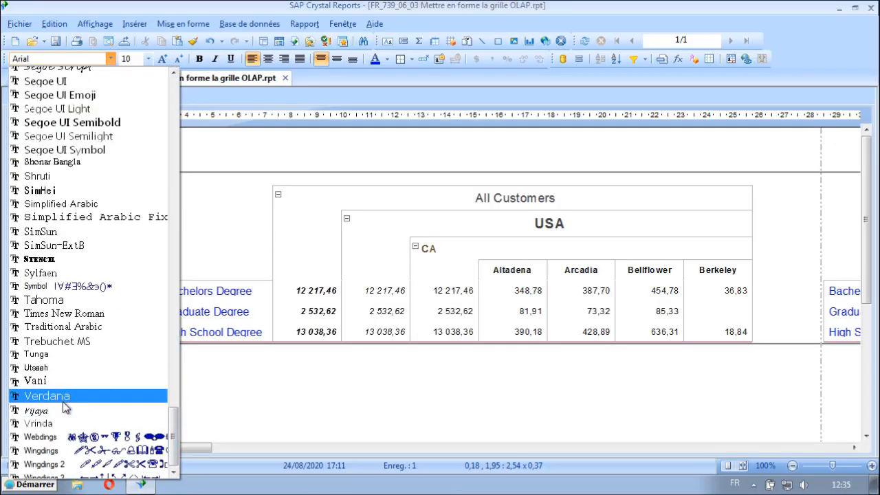
pyautogui.click(63, 402)
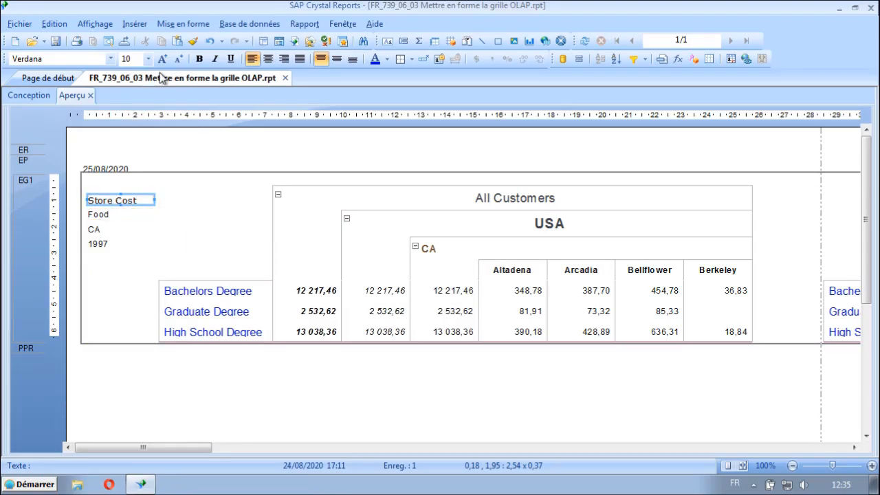
# Step: Copy the Store Cost label's formatting to the Food, CA and 1997 labels, and save the report
pyautogui.click(192, 41)
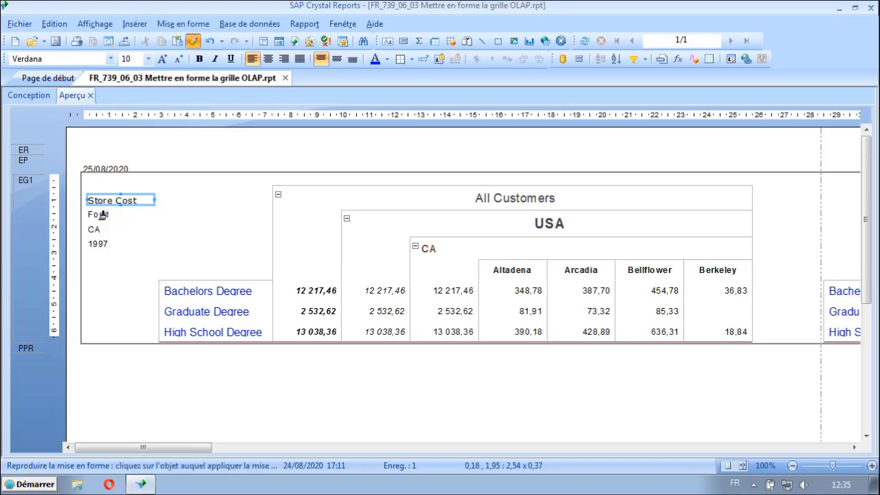
pyautogui.click(103, 213)
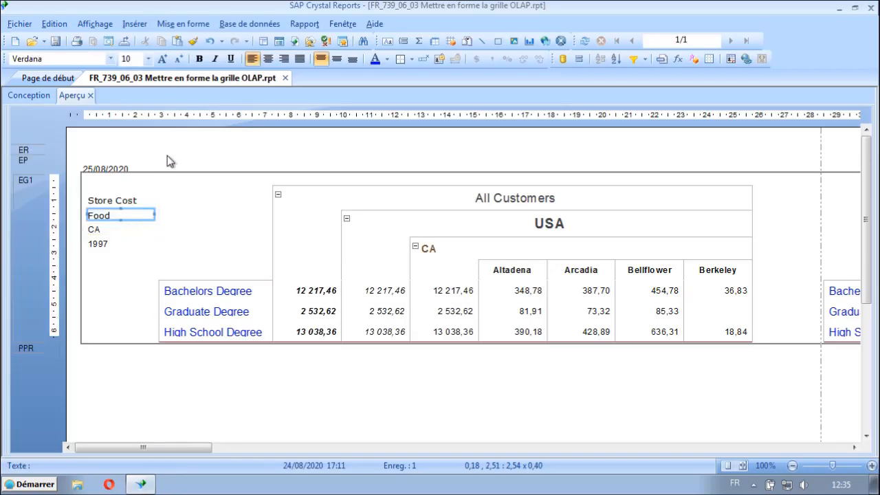
pyautogui.click(193, 40)
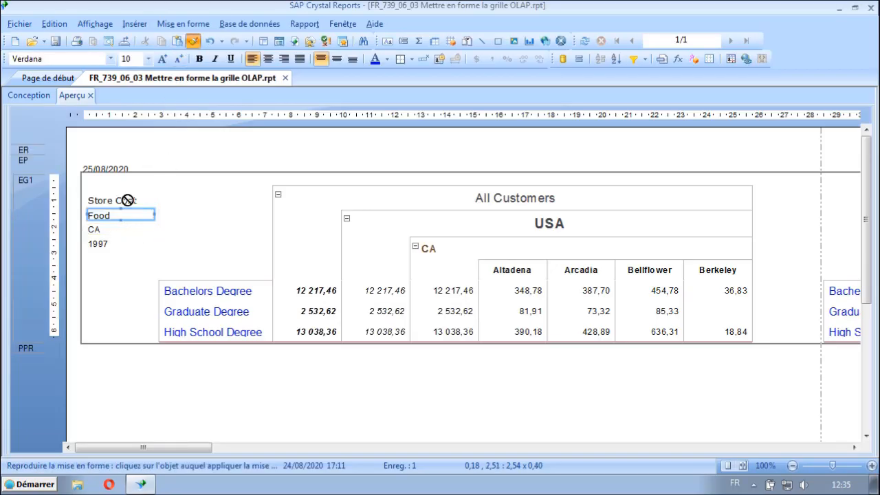
pyautogui.click(94, 229)
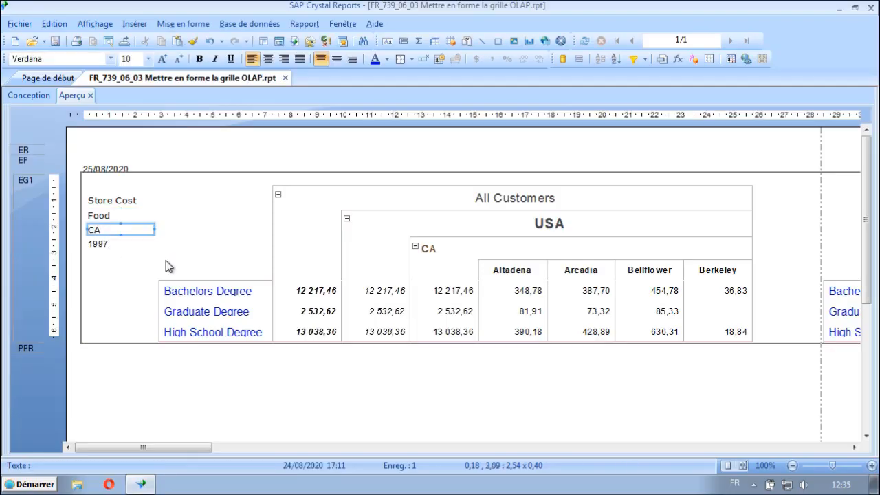
pyautogui.click(193, 41)
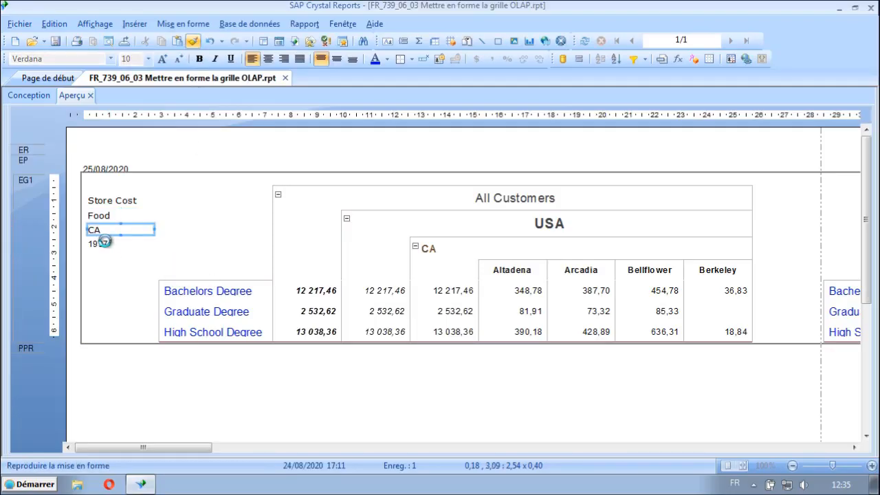
pyautogui.click(100, 242)
pyautogui.click(141, 360)
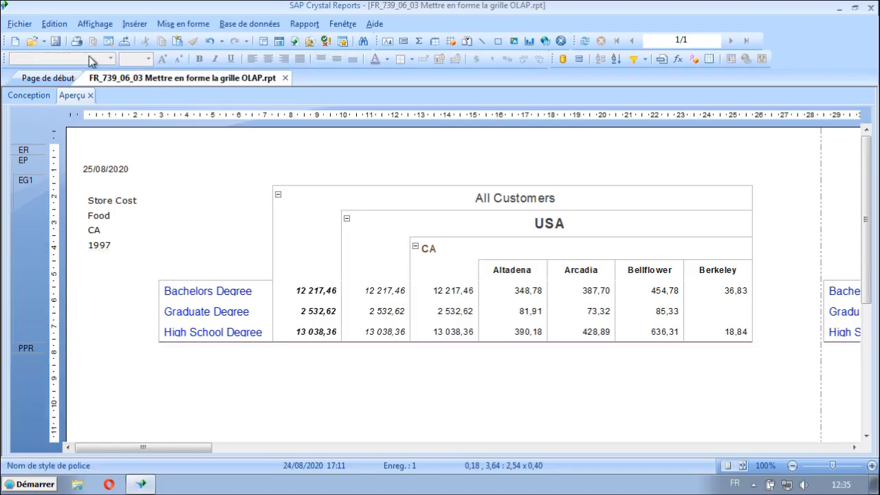
pyautogui.click(57, 42)
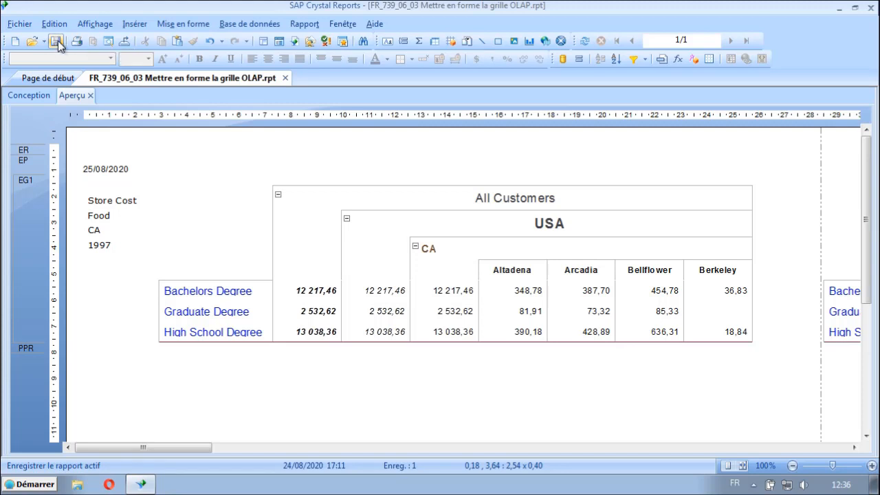